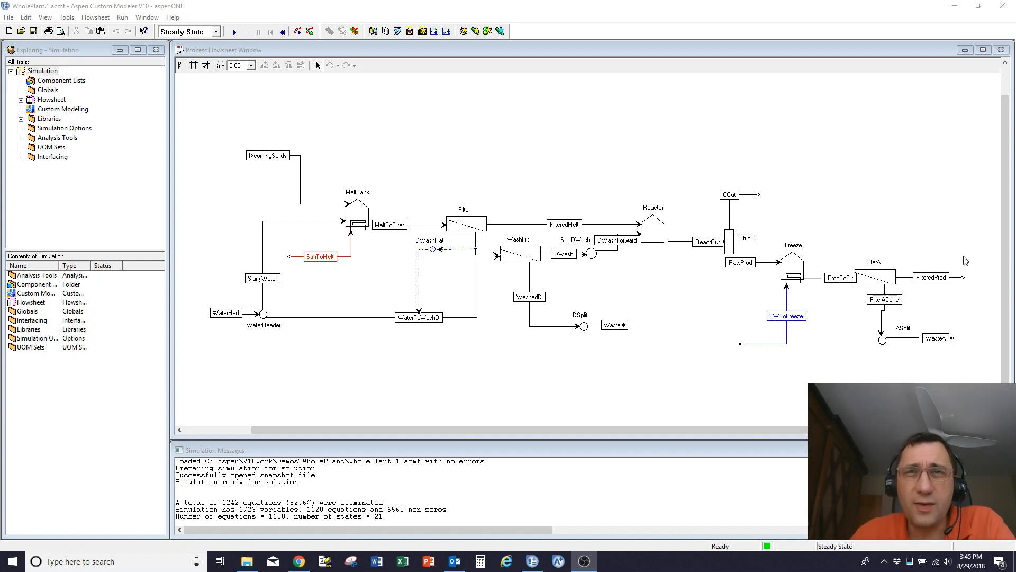
Run the steady-state simulation and review the flowsheet's constraint variables, yield and loss equations, and operating cost equations
{"action": "left_click", "coordinate": [233, 32]}
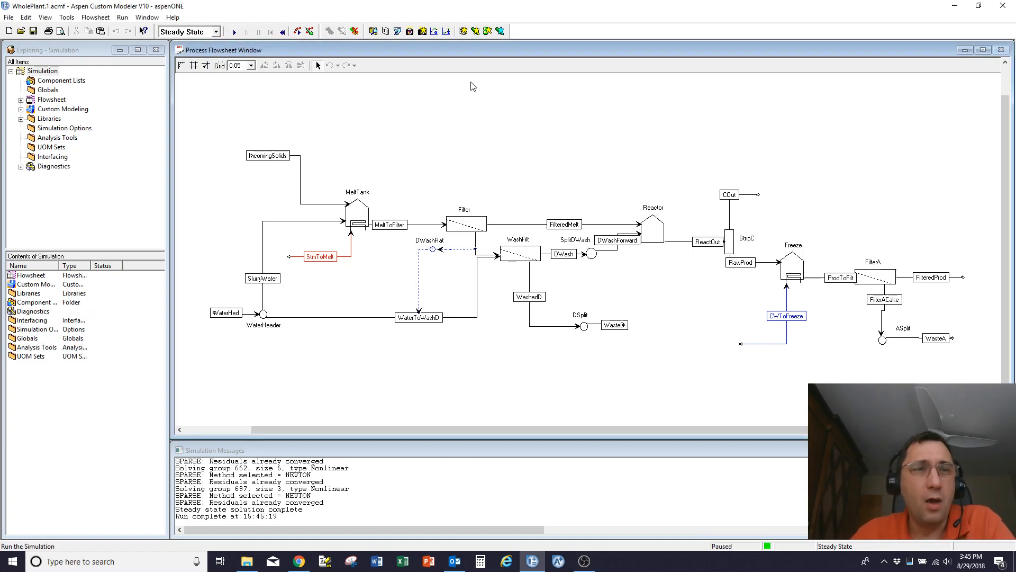
{"action": "double_click", "coordinate": [34, 274]}
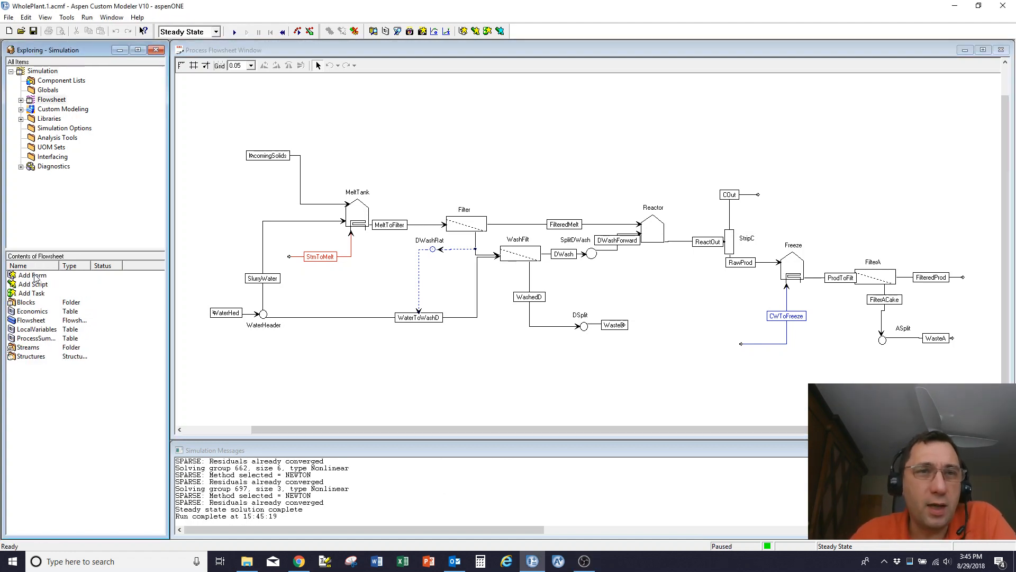
{"action": "double_click", "coordinate": [30, 319]}
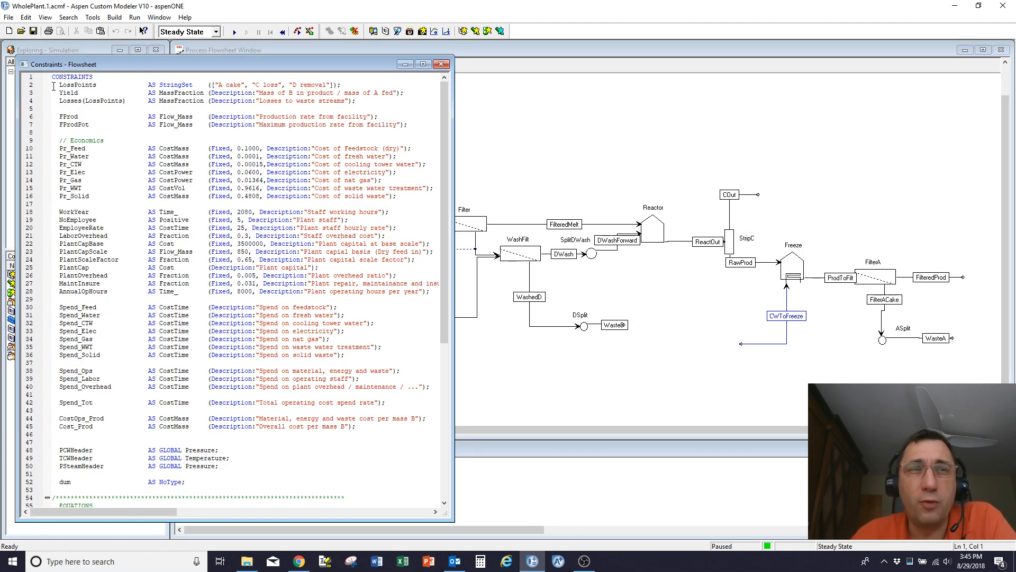
{"action": "left_click_drag", "start_coordinate": [53, 86], "coordinate": [48, 106]}
{"action": "left_click", "coordinate": [546, 159]}
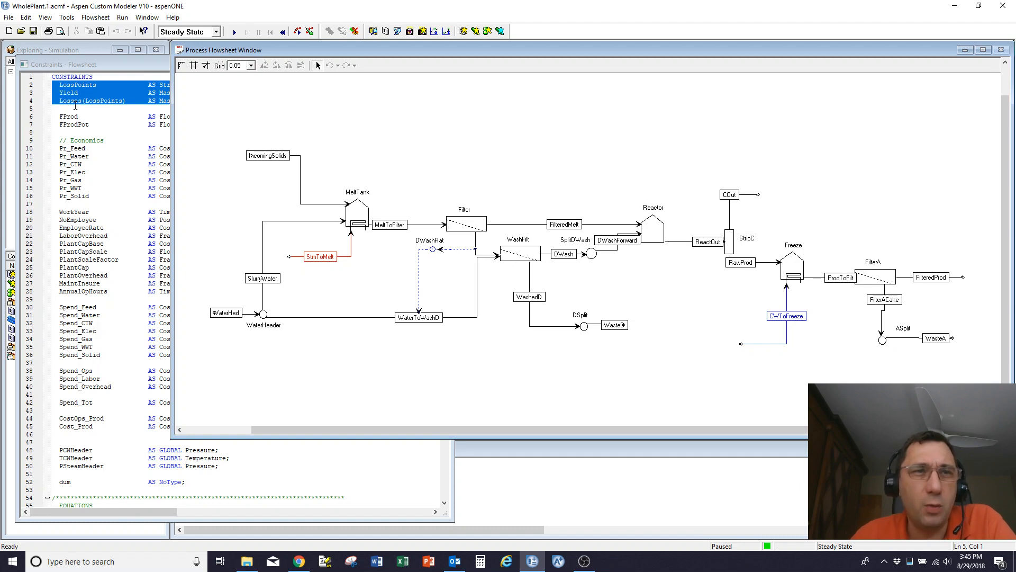
{"action": "left_click", "coordinate": [117, 200]}
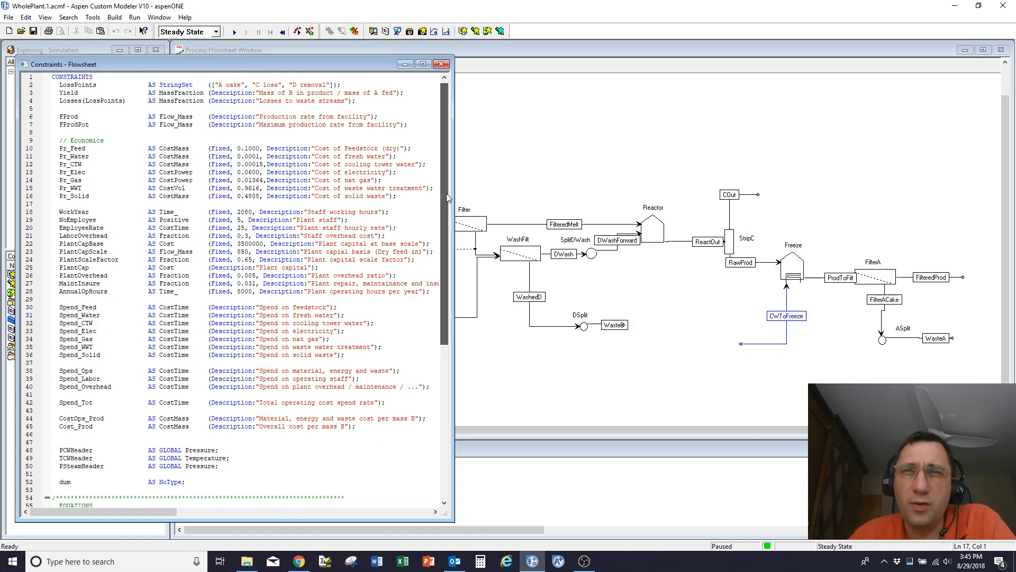
{"action": "left_click_drag", "start_coordinate": [446, 193], "coordinate": [448, 360]}
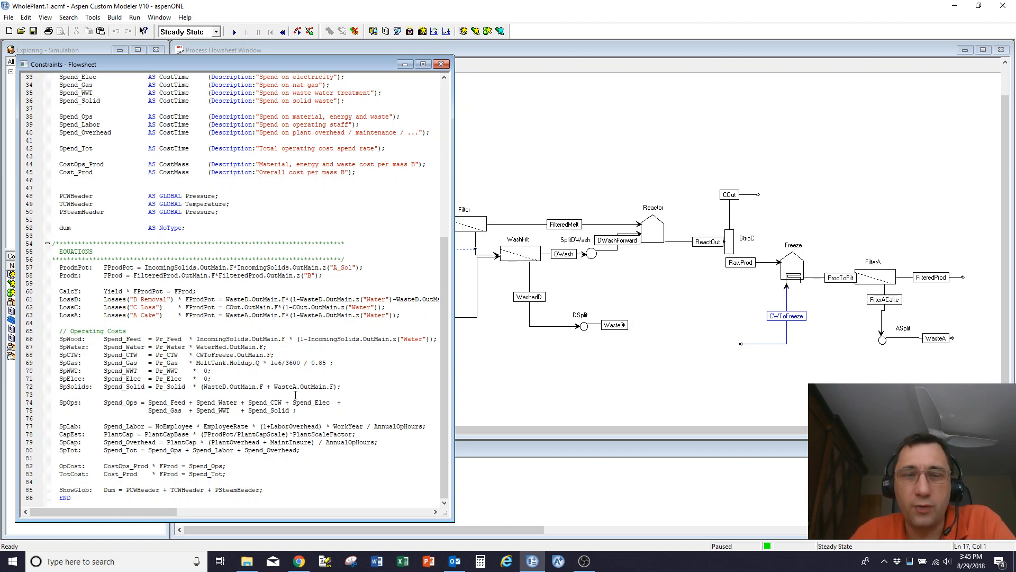
{"action": "left_click", "coordinate": [440, 64]}
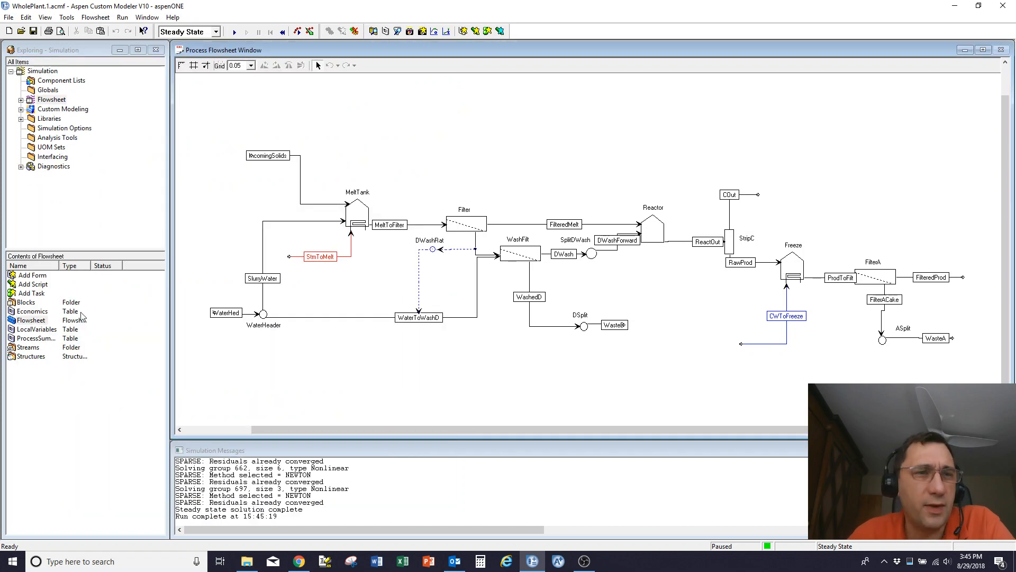
Open the flowsheet's Economics and ProcessSummary tables, arrange them side by side, and check the A cake loss
{"action": "left_click", "coordinate": [35, 313]}
{"action": "double_click", "coordinate": [34, 312]}
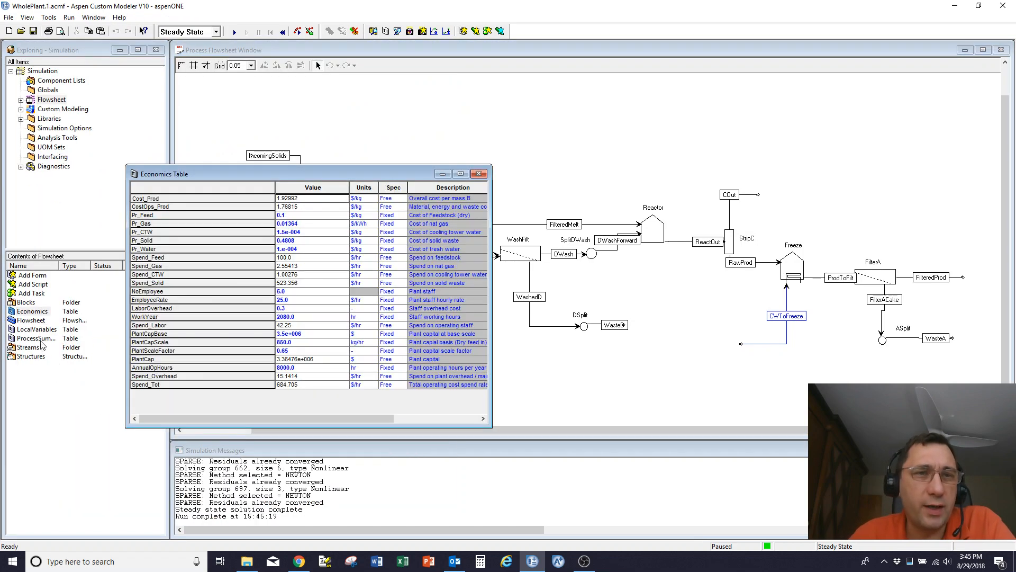
{"action": "double_click", "coordinate": [42, 338]}
{"action": "left_click_drag", "start_coordinate": [262, 173], "coordinate": [614, 173]}
{"action": "left_click_drag", "start_coordinate": [339, 184], "coordinate": [247, 91]}
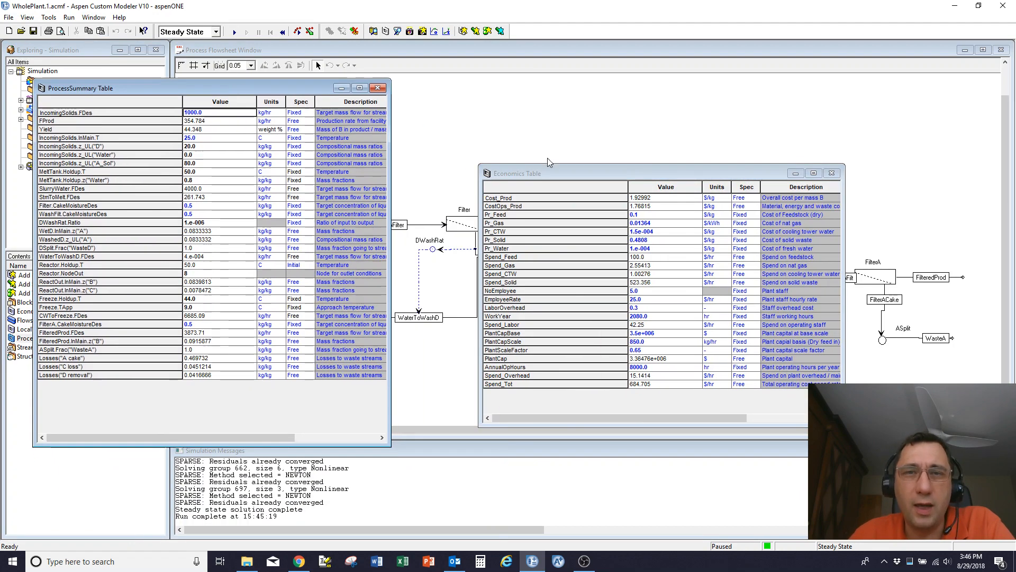
{"action": "left_click_drag", "start_coordinate": [567, 172], "coordinate": [488, 90]}
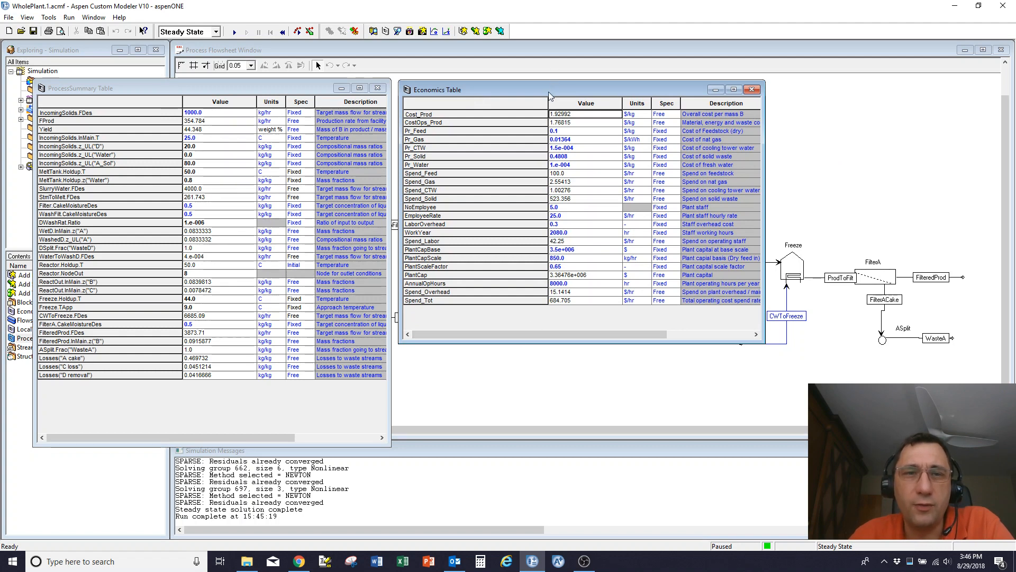
{"action": "left_click_drag", "start_coordinate": [551, 96], "coordinate": [638, 288]}
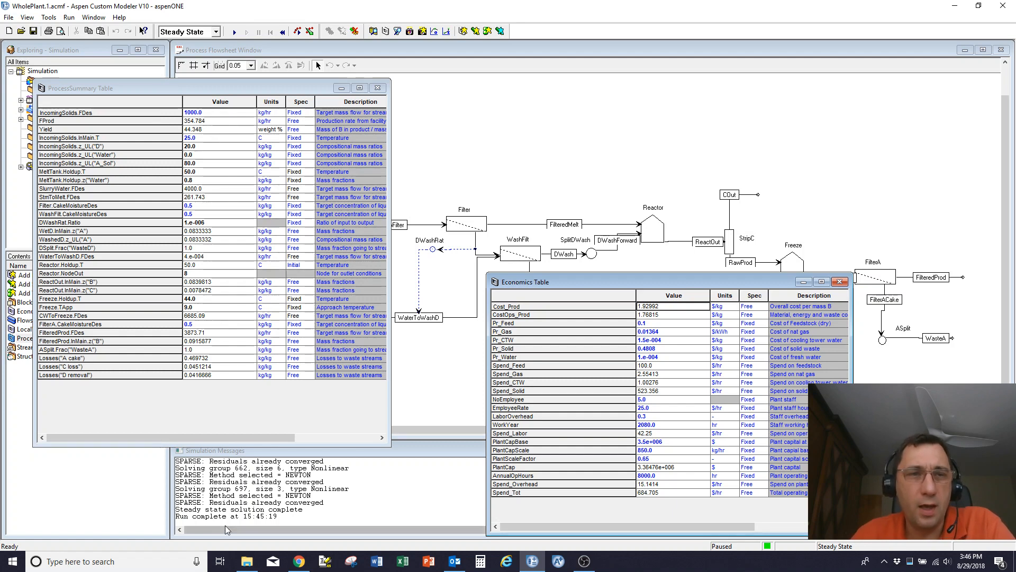
{"action": "left_click", "coordinate": [213, 358]}
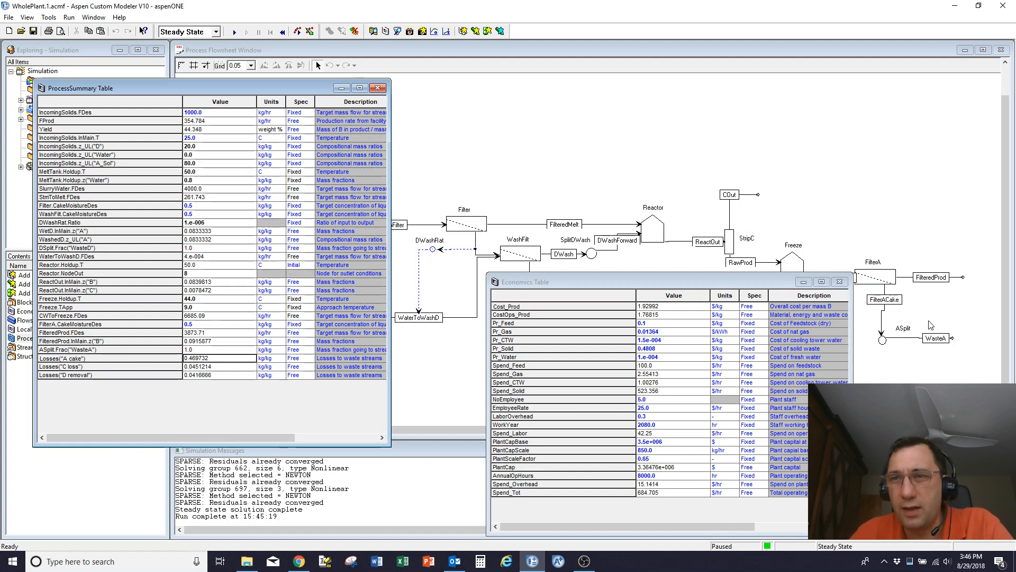
Open the Reactor block's MySummary table, move it clear of the block, and inspect its number of timesteps and solver time step
{"action": "left_click", "coordinate": [667, 137]}
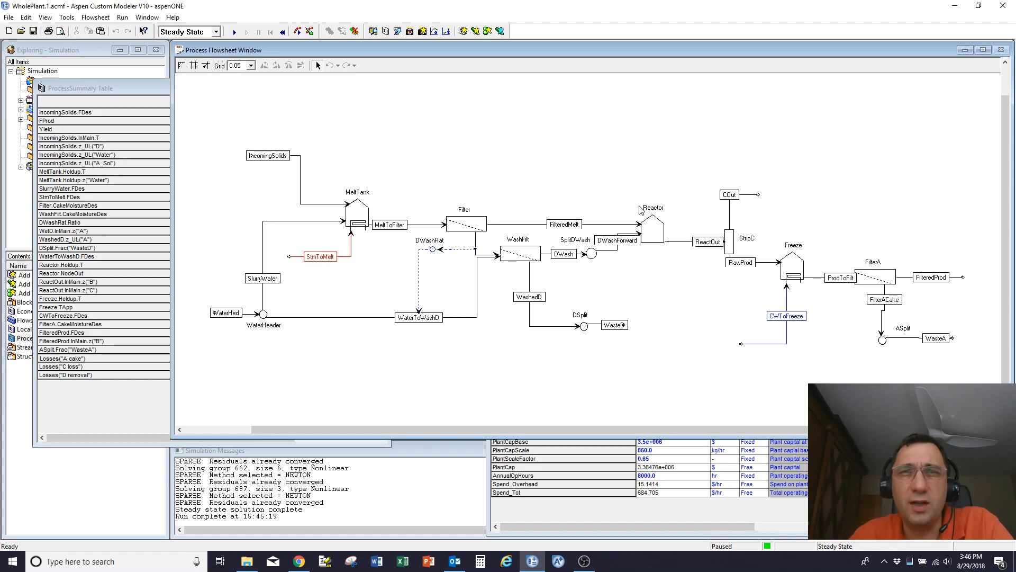
{"action": "double_click", "coordinate": [656, 230]}
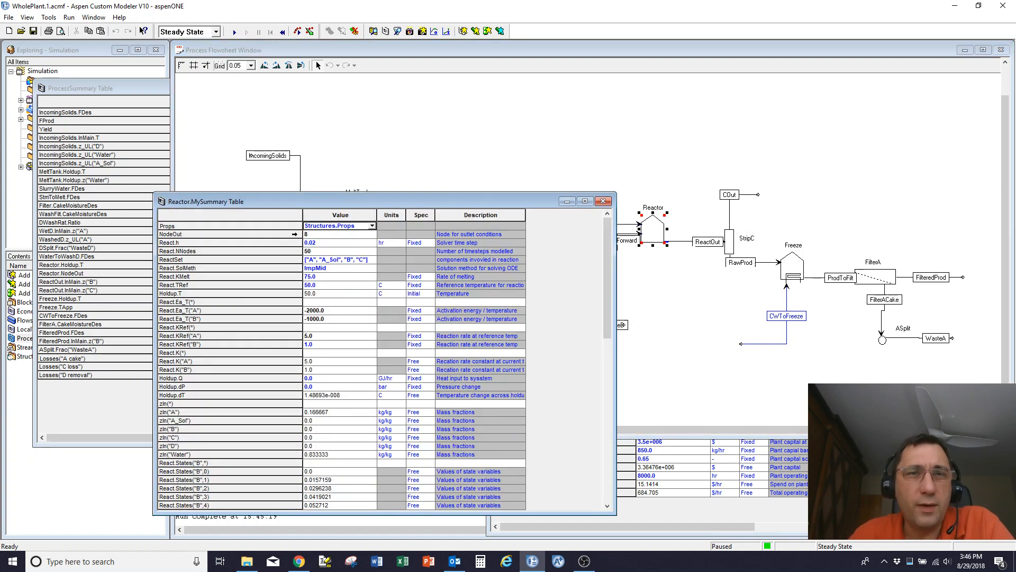
{"action": "left_click_drag", "start_coordinate": [318, 202], "coordinate": [259, 71]}
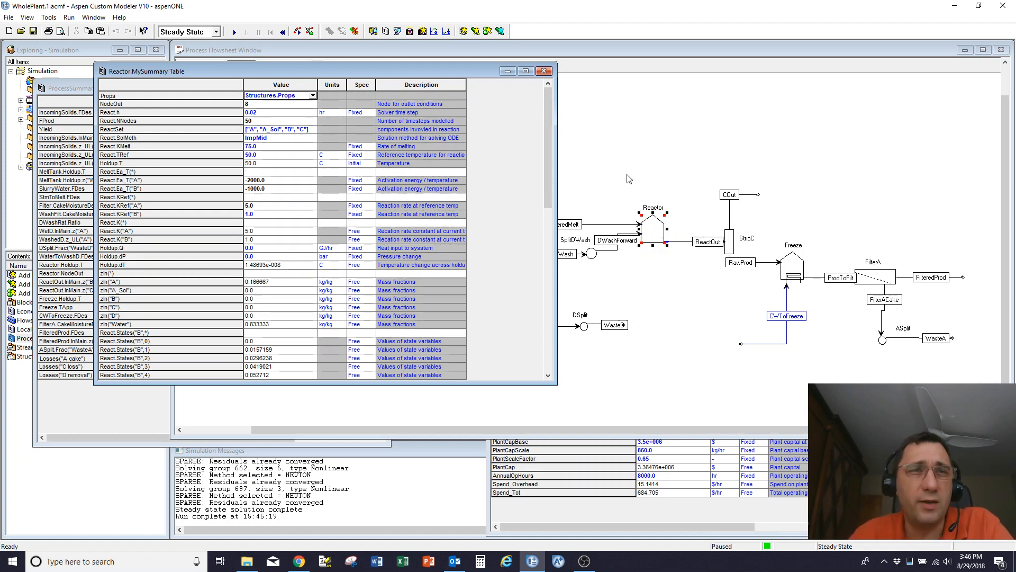
{"action": "right_click", "coordinate": [649, 226]}
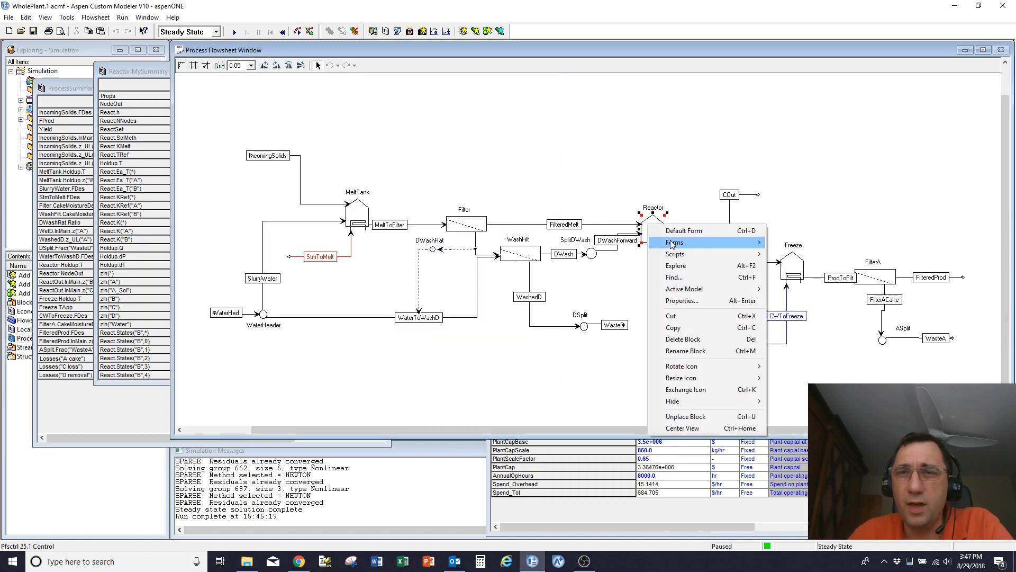
{"action": "left_click", "coordinate": [146, 71]}
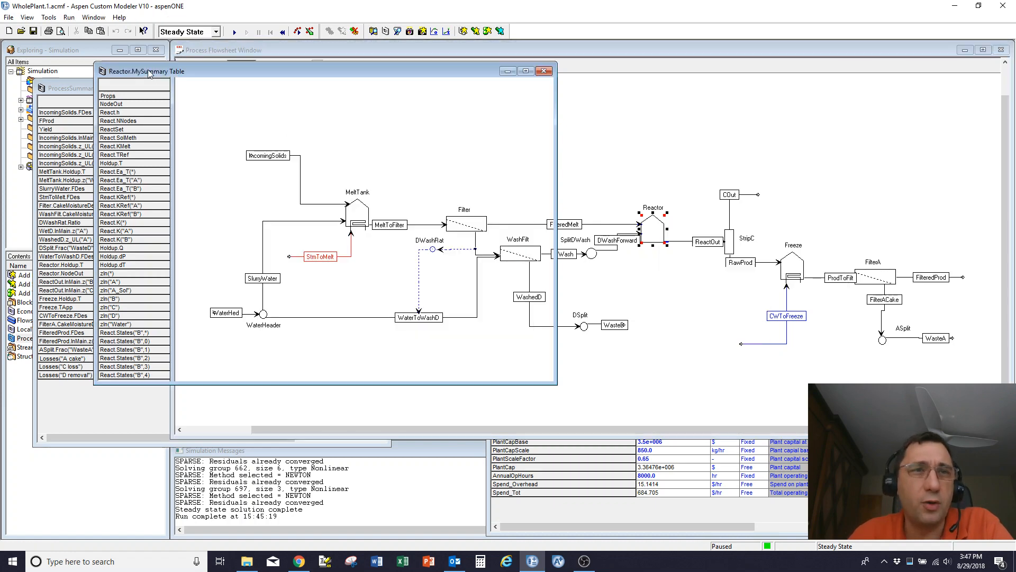
{"action": "left_click", "coordinate": [260, 121]}
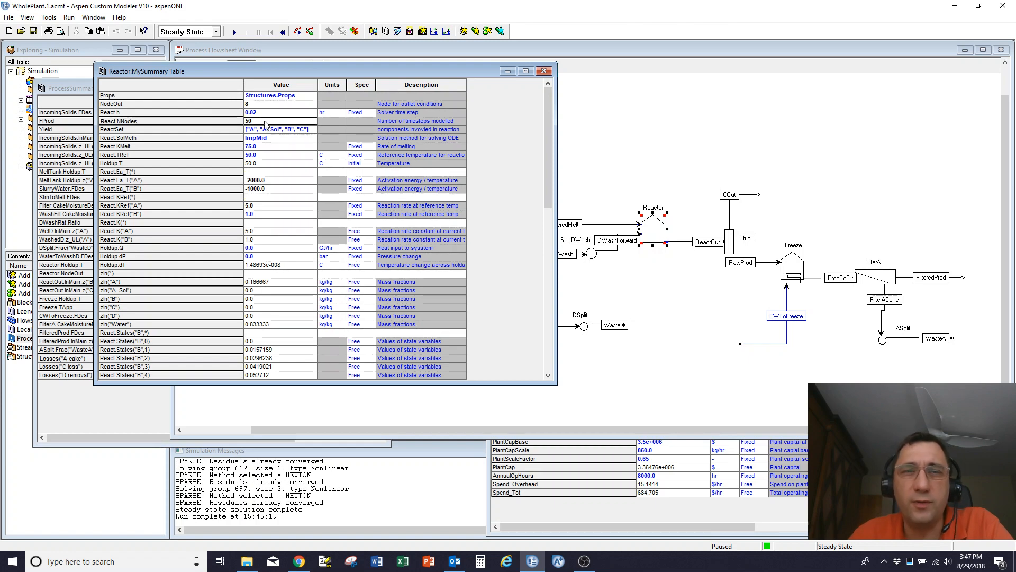
{"action": "left_click", "coordinate": [268, 114]}
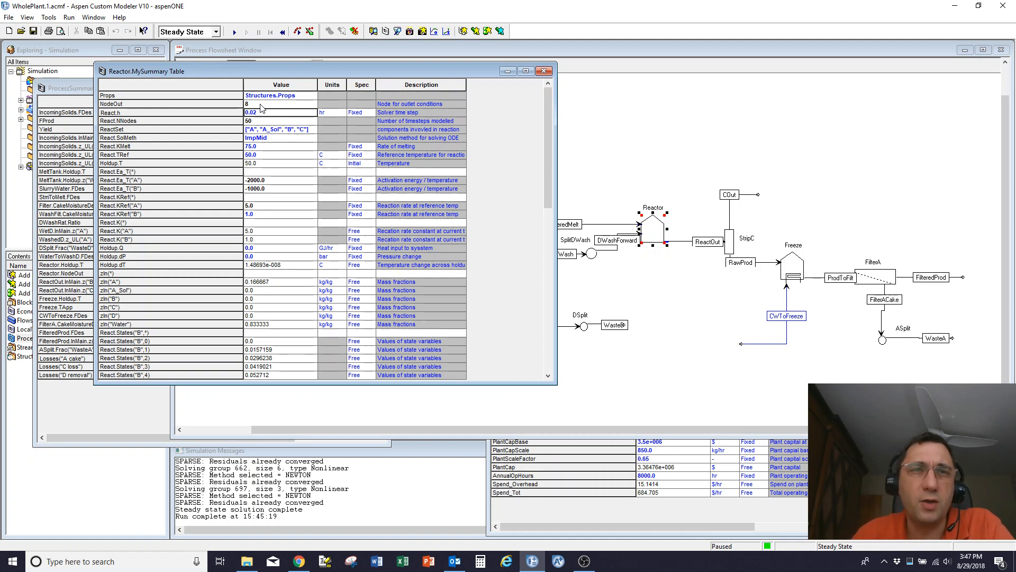
Open the Reactor's Rxn profile plot and move it below the Reactor summary data
{"action": "right_click", "coordinate": [656, 237]}
{"action": "mouse_move", "coordinate": [688, 254]}
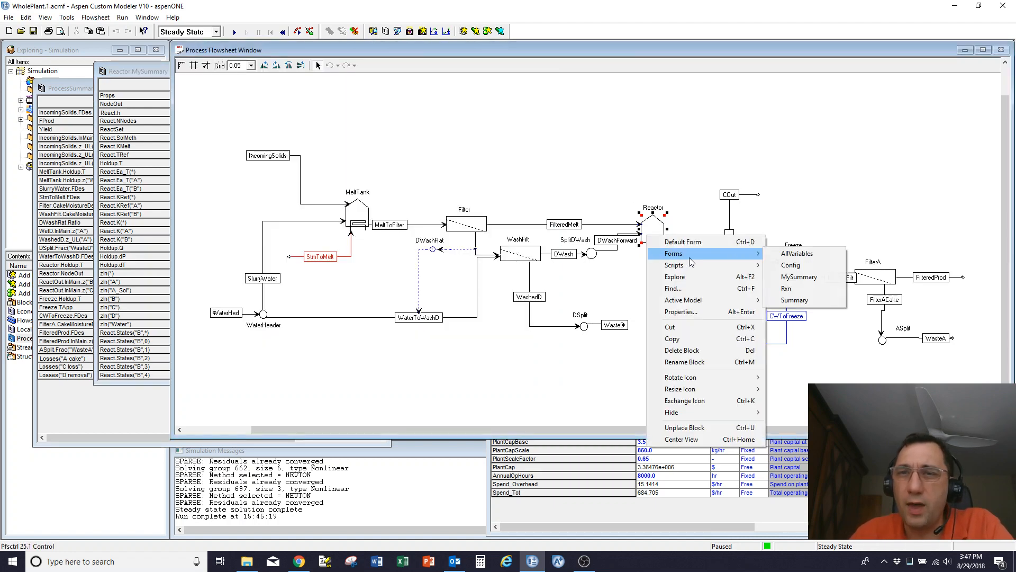
{"action": "left_click", "coordinate": [800, 288]}
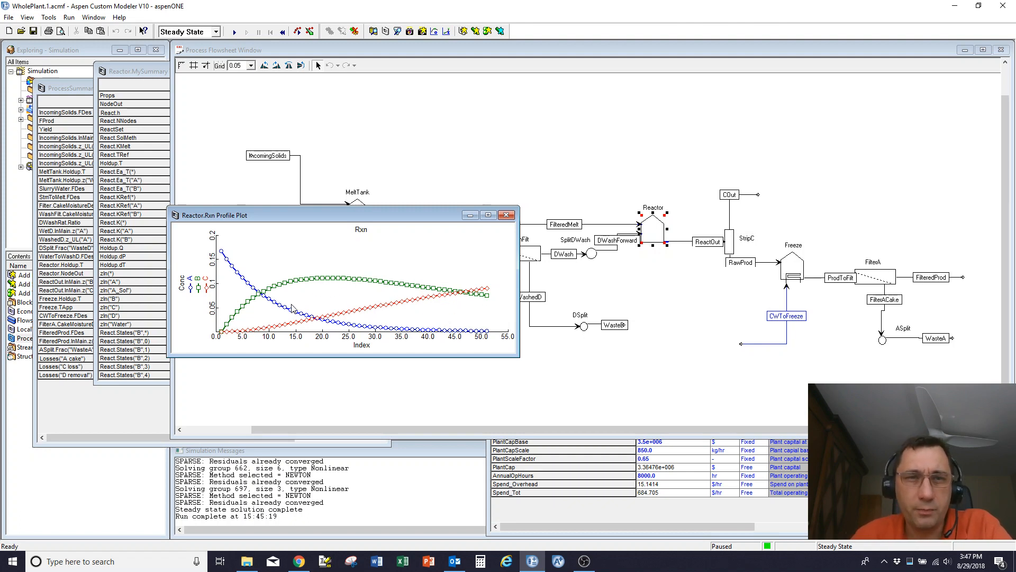
{"action": "left_click_drag", "start_coordinate": [288, 215], "coordinate": [211, 342]}
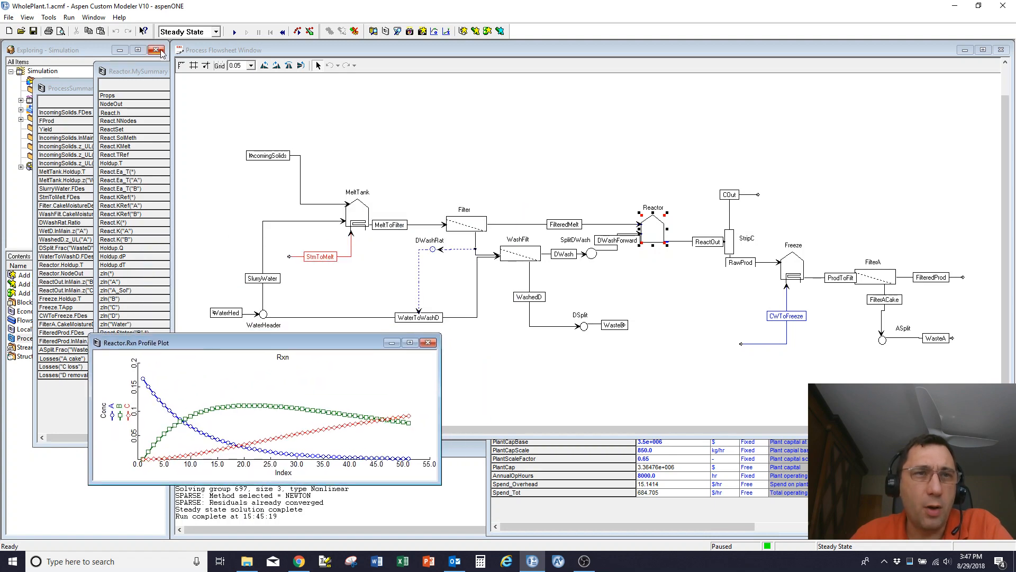
Set the Reactor's NodeOut to 22 and rerun the steady-state simulation with the Economics table in view
{"action": "left_click", "coordinate": [149, 70]}
{"action": "left_click", "coordinate": [251, 108]}
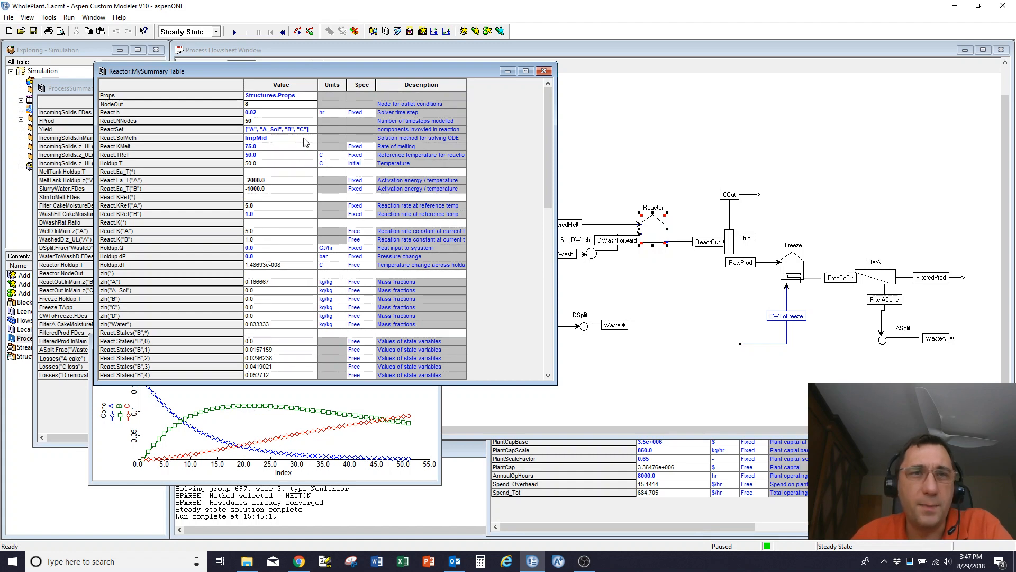
{"action": "left_click", "coordinate": [263, 104]}
{"action": "type", "text": "22"}
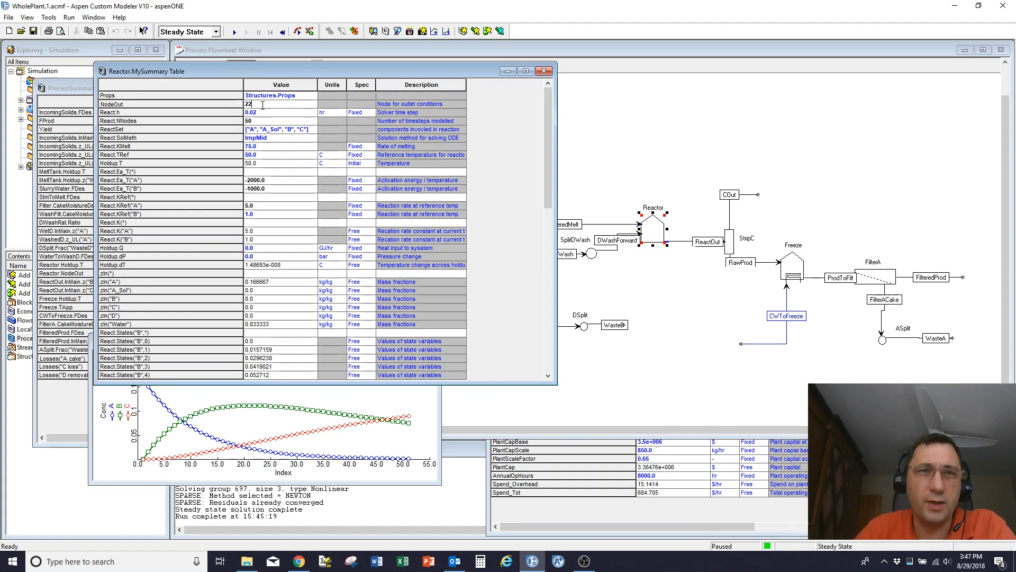
{"action": "key", "text": "Return"}
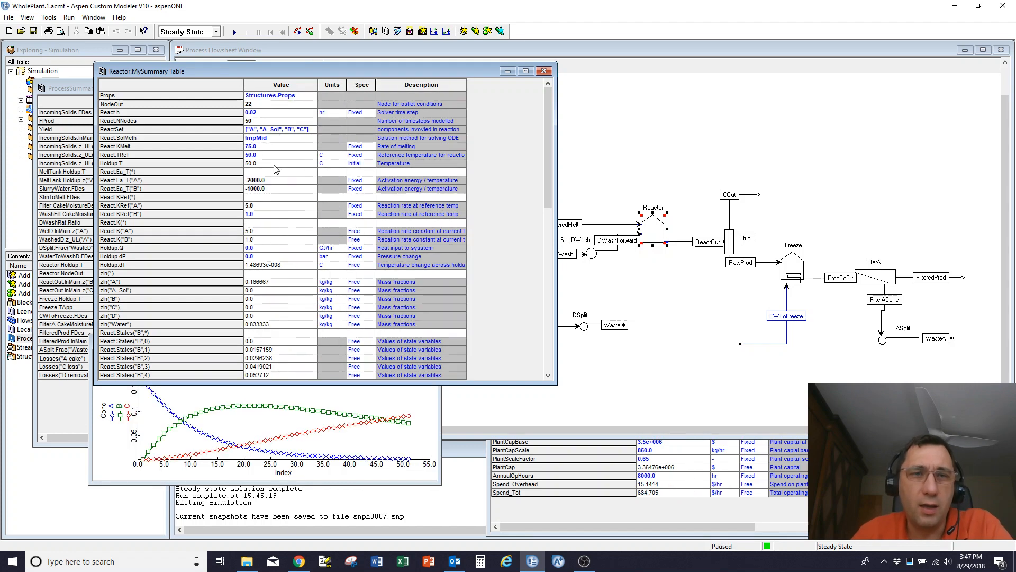
{"action": "left_click", "coordinate": [611, 503]}
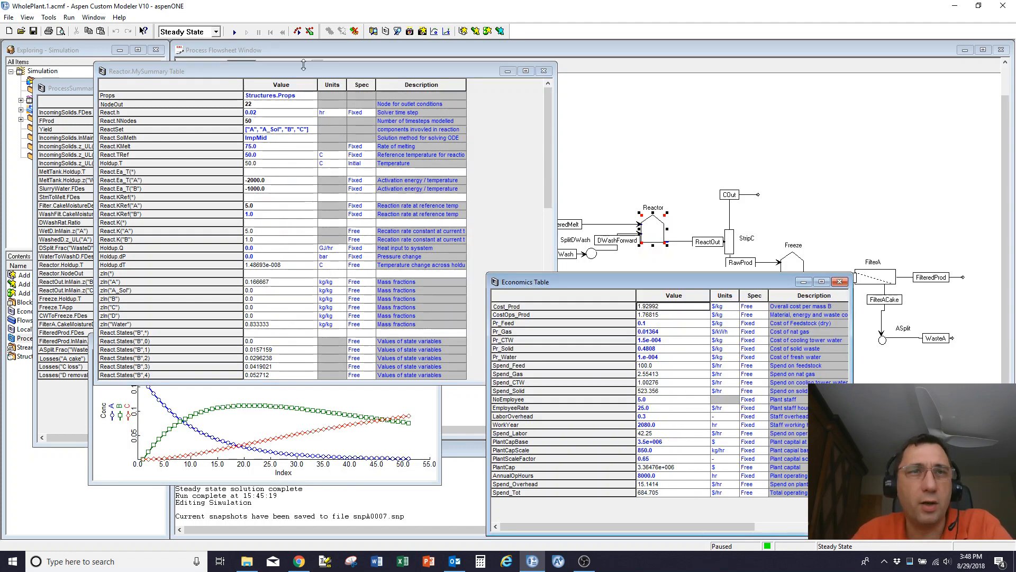
{"action": "left_click", "coordinate": [234, 32]}
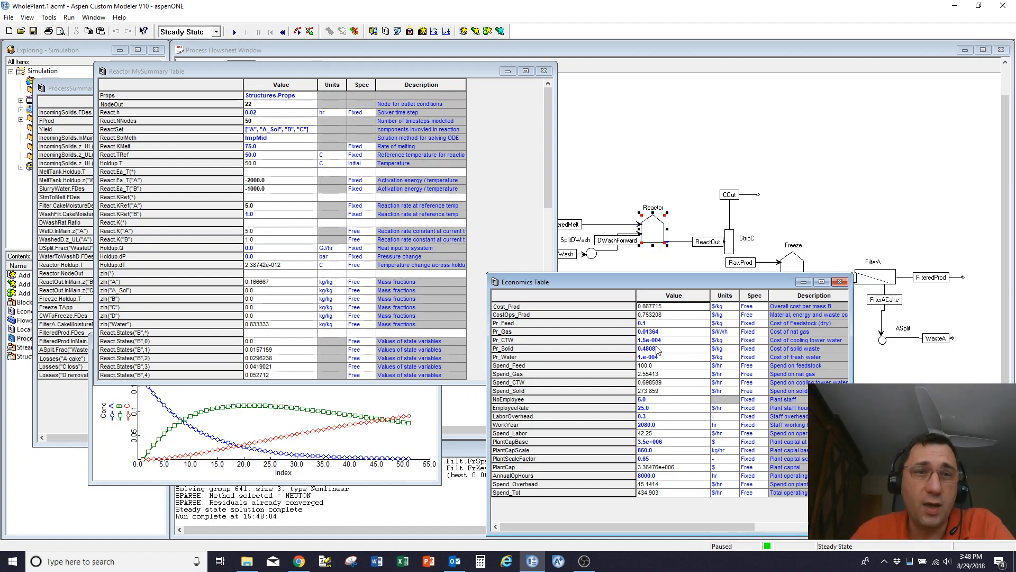
Reopen the ProcessSummary table and examine the A cake and C loss values
{"action": "left_click", "coordinate": [91, 349]}
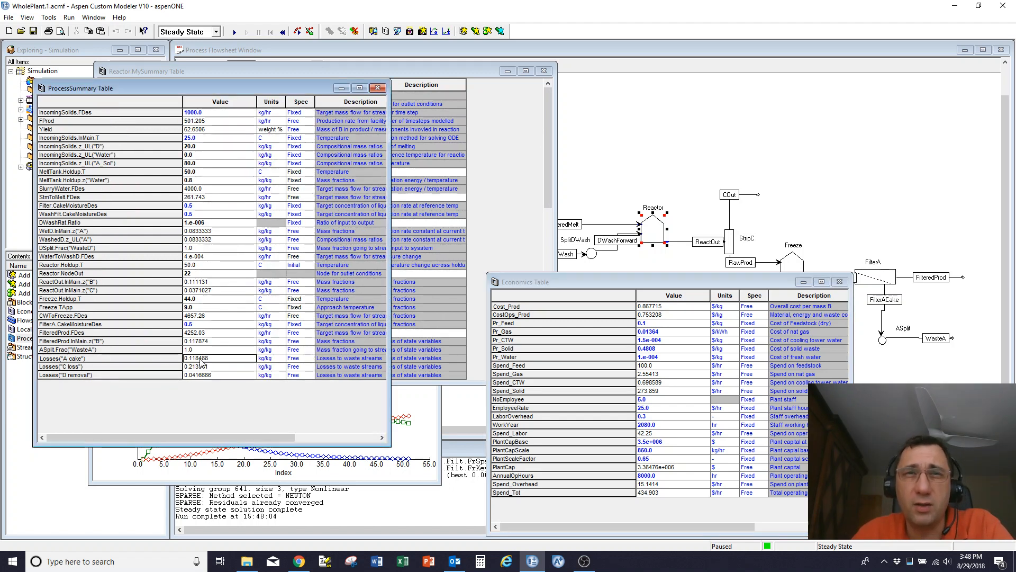
{"action": "left_click", "coordinate": [378, 89]}
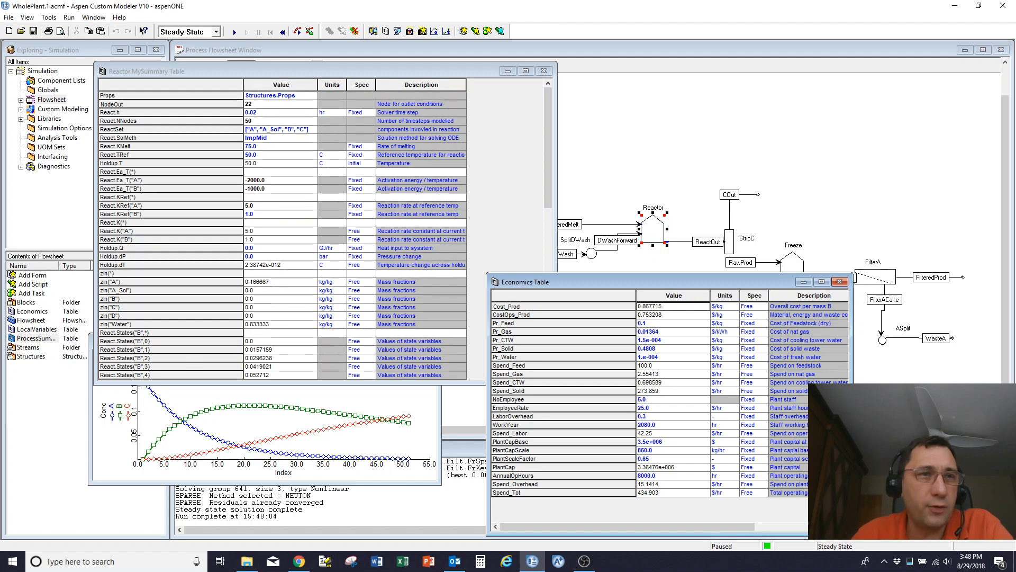
{"action": "double_click", "coordinate": [73, 338]}
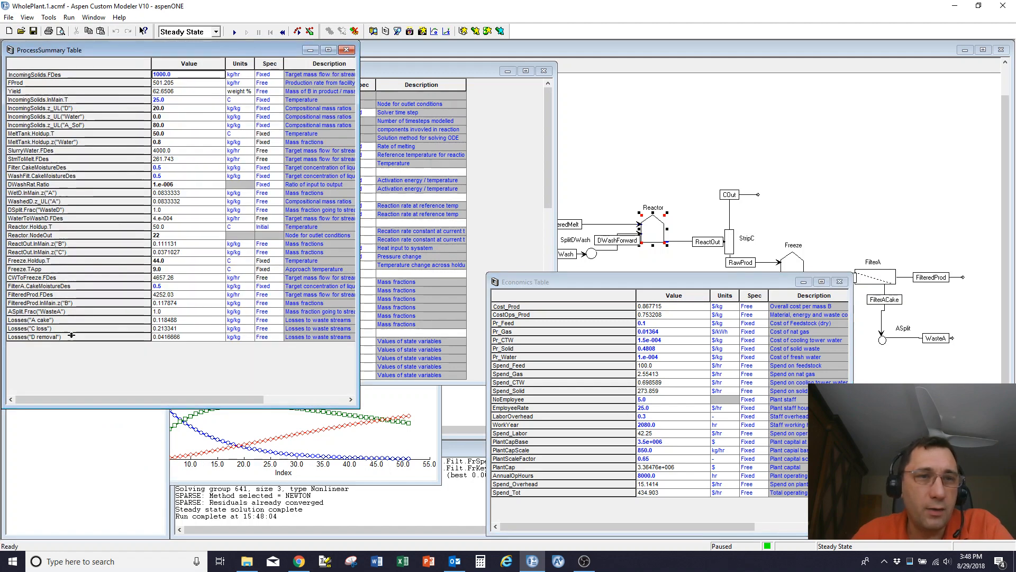
{"action": "left_click", "coordinate": [170, 328]}
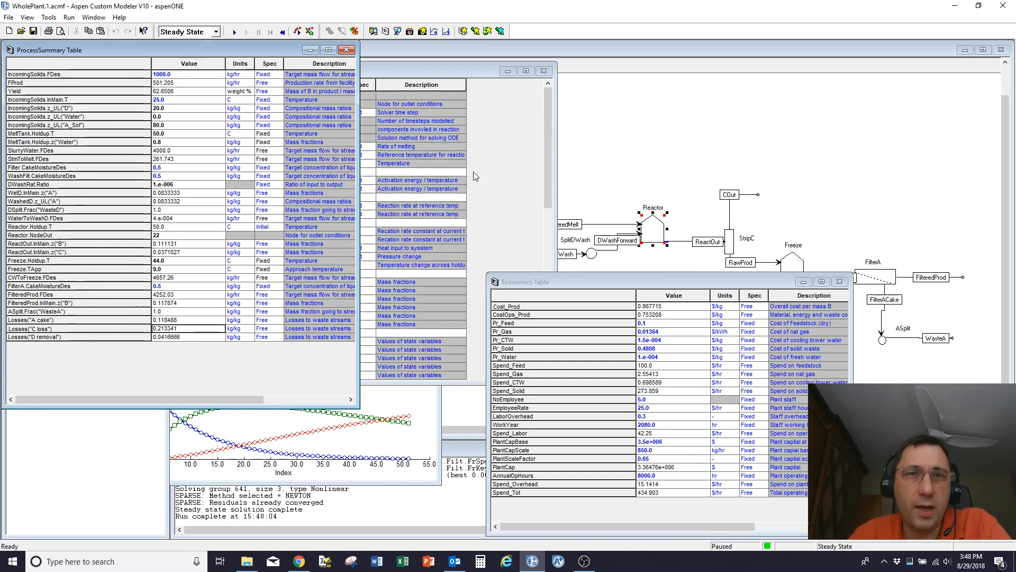
Check the Reactor's activation energies for A and B, close its summary table, and bring the Rxn profile plot forward
{"action": "left_click", "coordinate": [500, 154]}
{"action": "left_click_drag", "start_coordinate": [277, 180], "coordinate": [276, 189]}
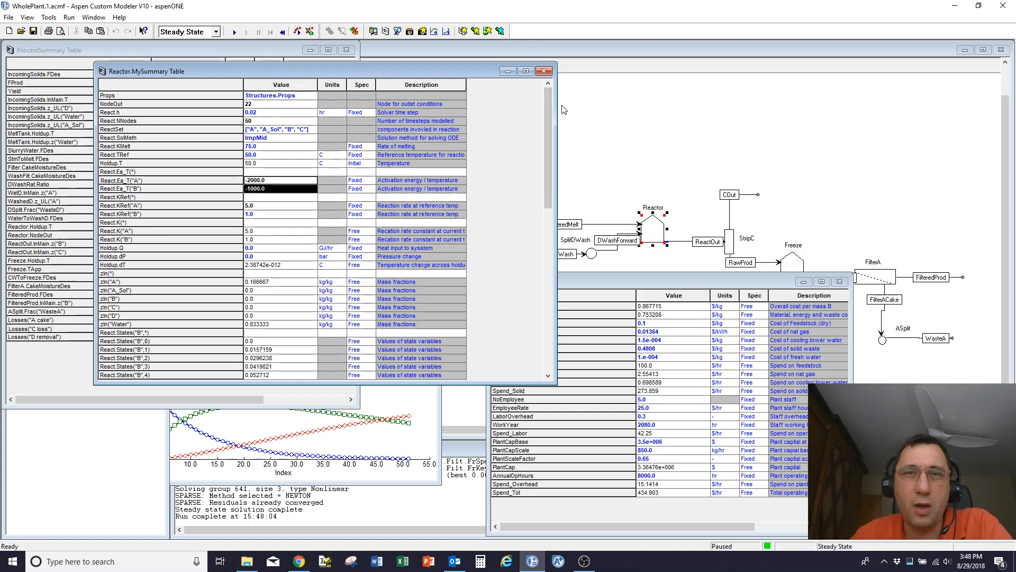
{"action": "left_click", "coordinate": [543, 70]}
{"action": "left_click", "coordinate": [418, 380]}
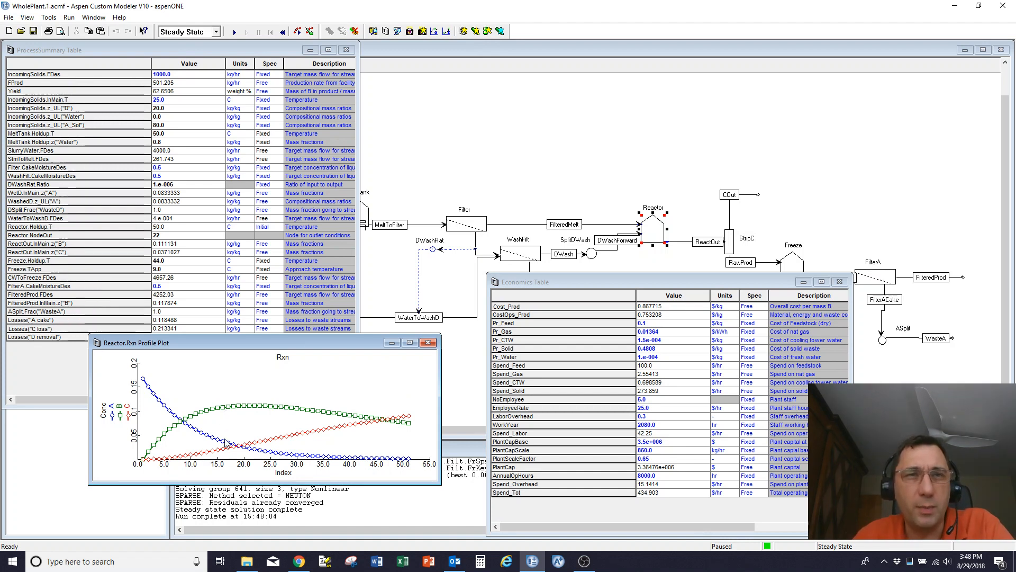
Set the MeltTank holdup temperature to 75 C and rerun the steady-state simulation with the Rxn profile plot in front
{"action": "left_click", "coordinate": [176, 142]}
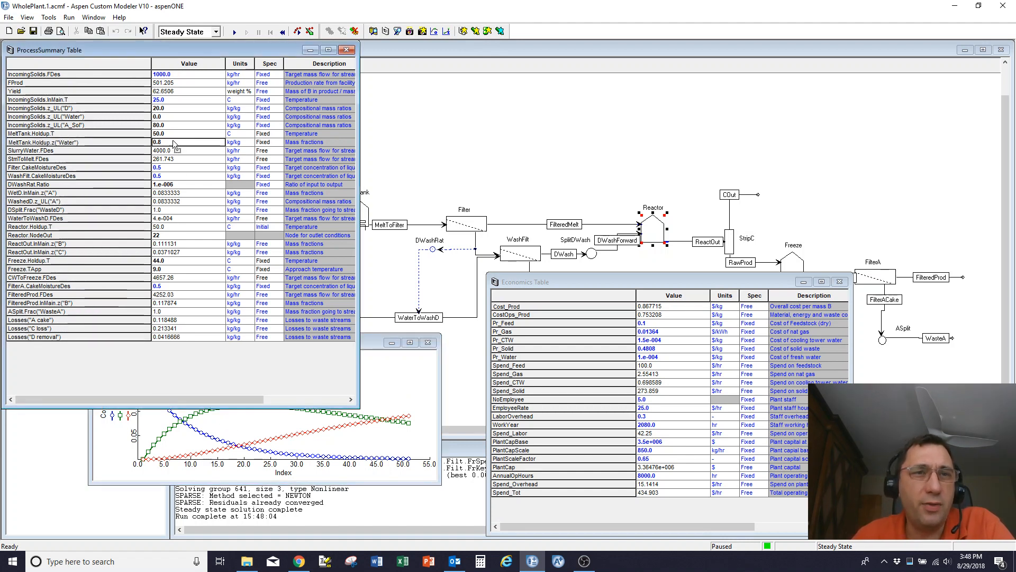
{"action": "key", "text": "Up"}
{"action": "type", "text": "75"}
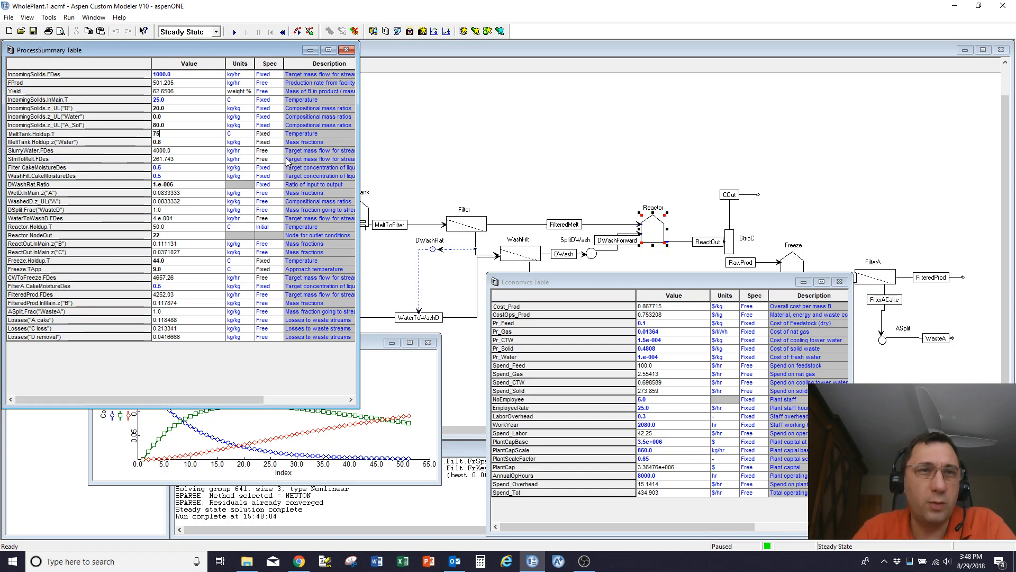
{"action": "key", "text": "Tab"}
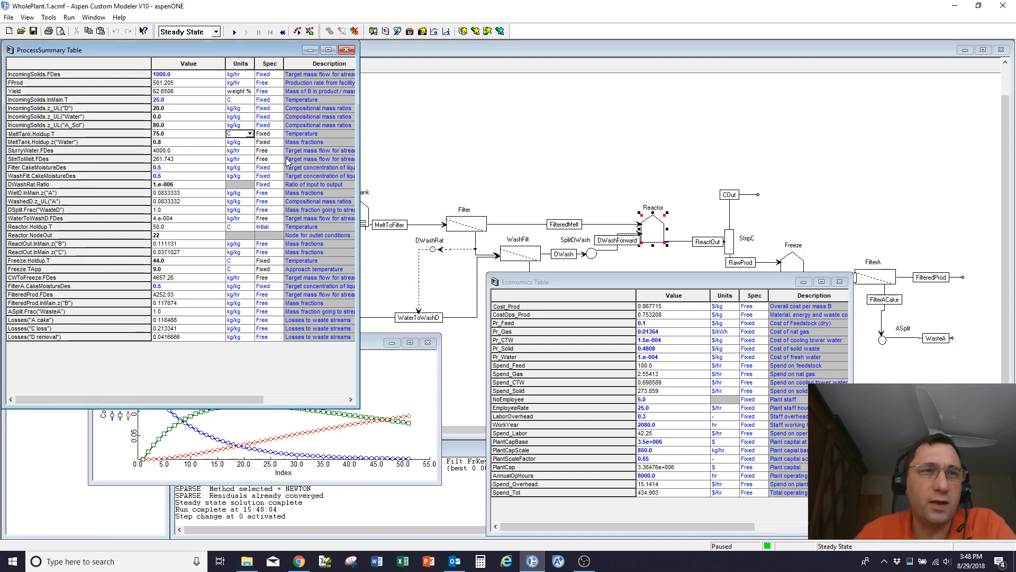
{"action": "left_click", "coordinate": [430, 375]}
{"action": "left_click", "coordinate": [235, 32]}
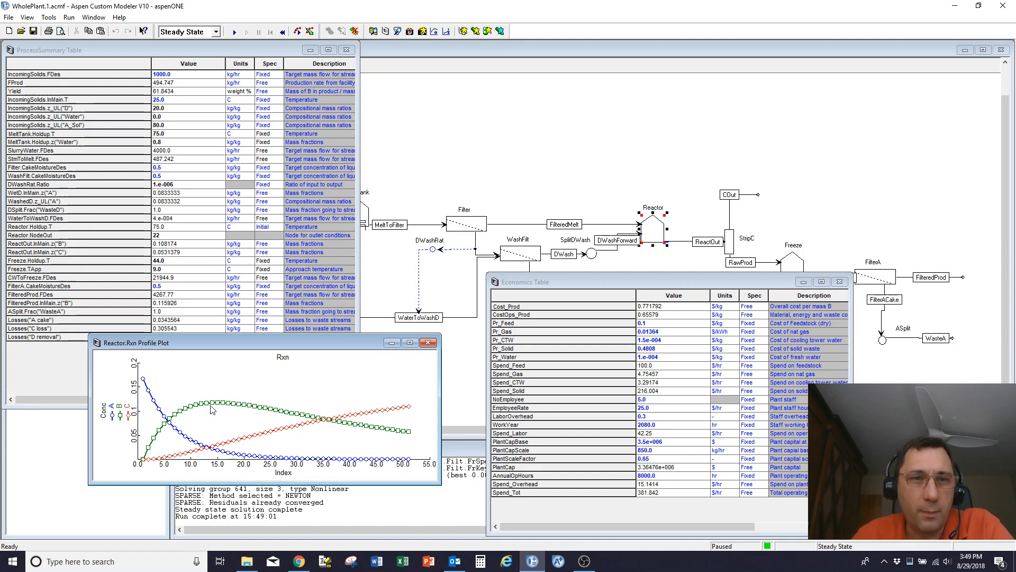
Read the peak of the B curve in the Rxn profile, set the Reactor's NodeOut to 14 and rerun the simulation
{"action": "mouse_move", "coordinate": [212, 405]}
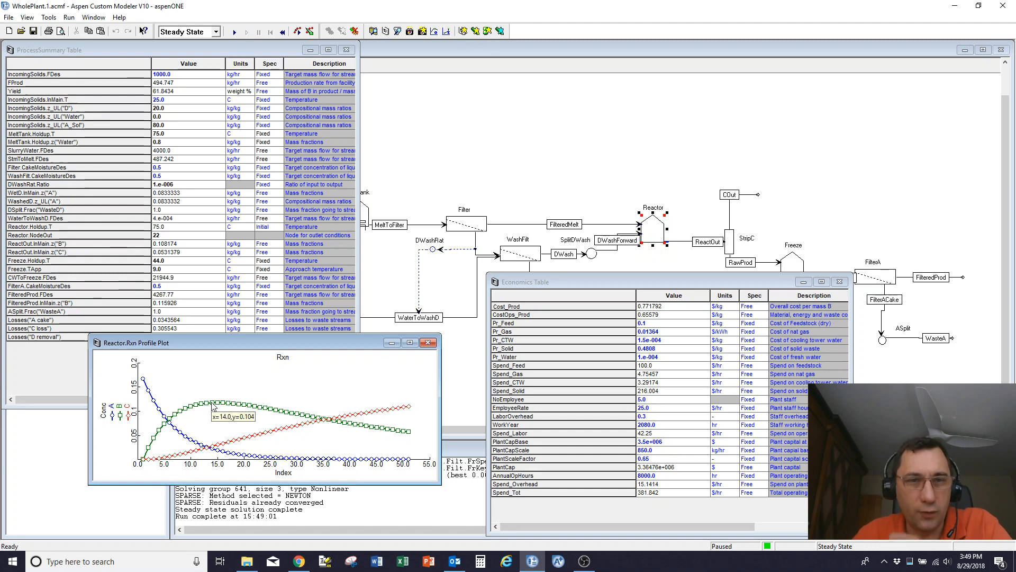
{"action": "left_click", "coordinate": [173, 110]}
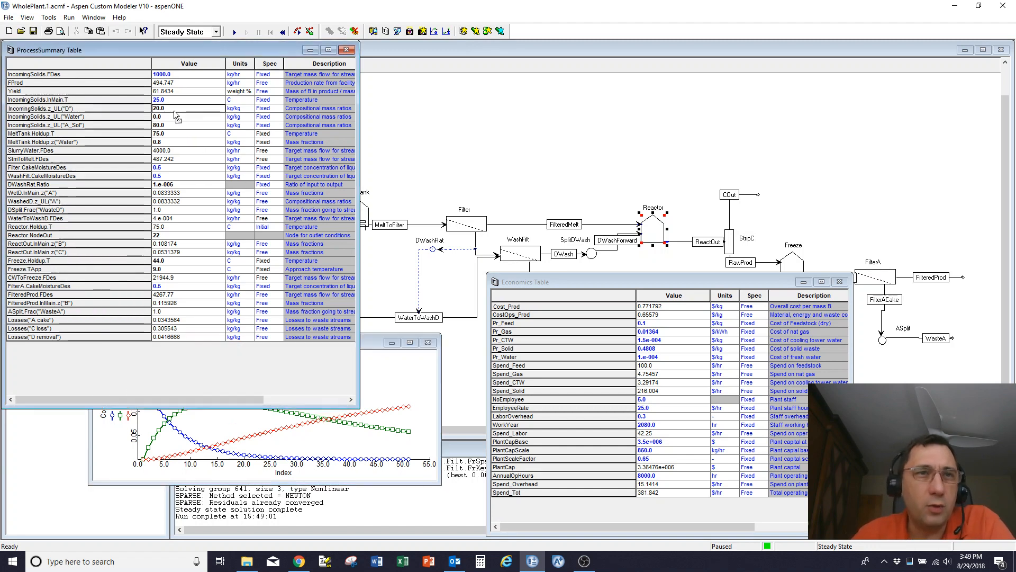
{"action": "left_click", "coordinate": [177, 236]}
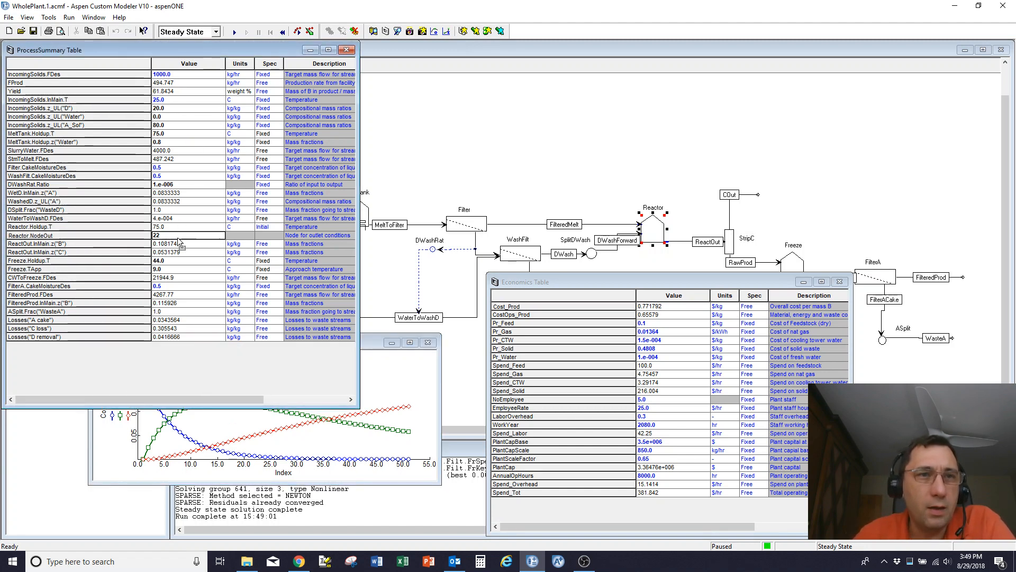
{"action": "type", "text": "14"}
{"action": "key", "text": "Return"}
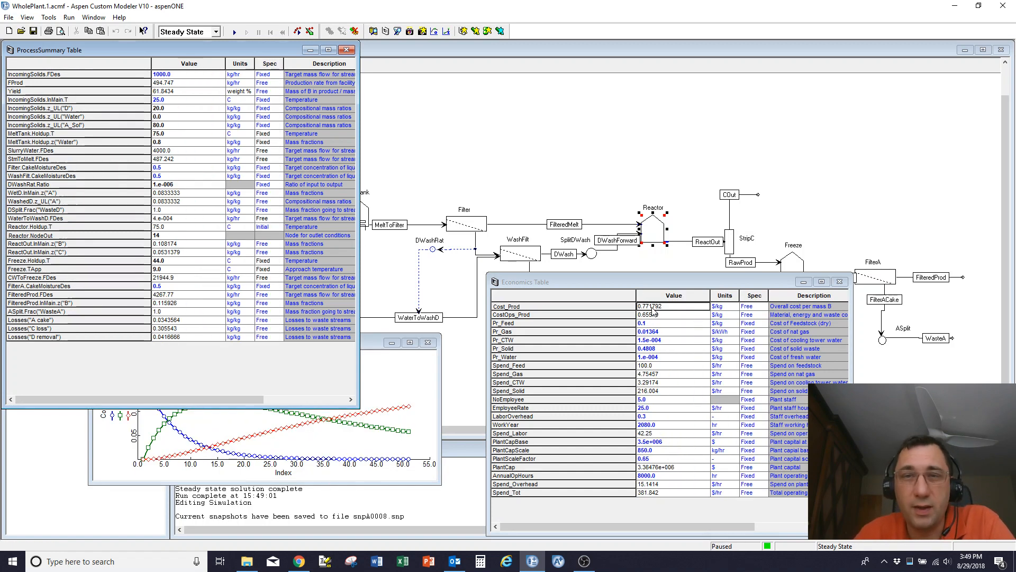
{"action": "left_click", "coordinate": [233, 32]}
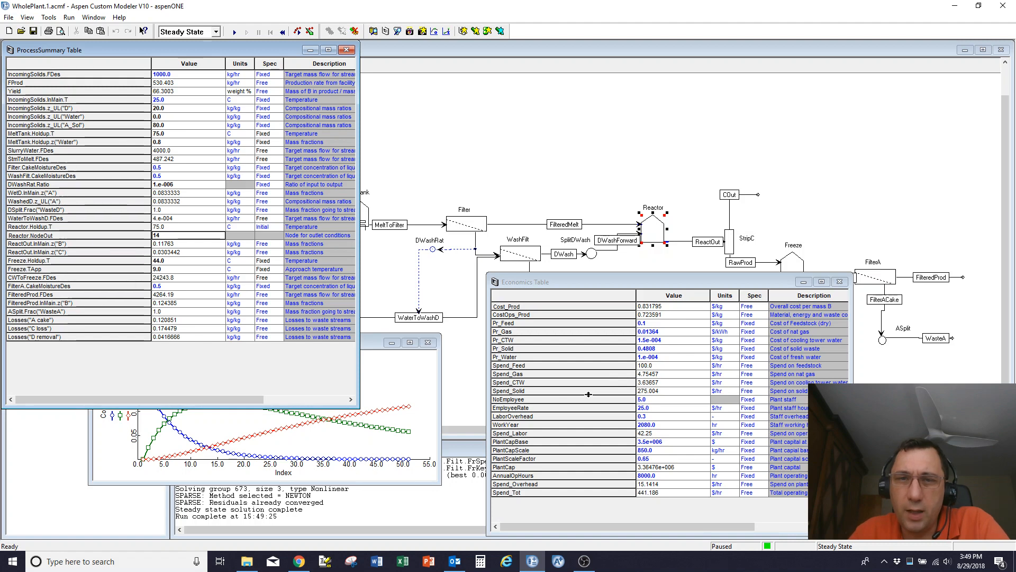
Examine the Spend_Solid row and the Rxn profile, then close the profile plot and return to the flowsheet
{"action": "left_click", "coordinate": [572, 390]}
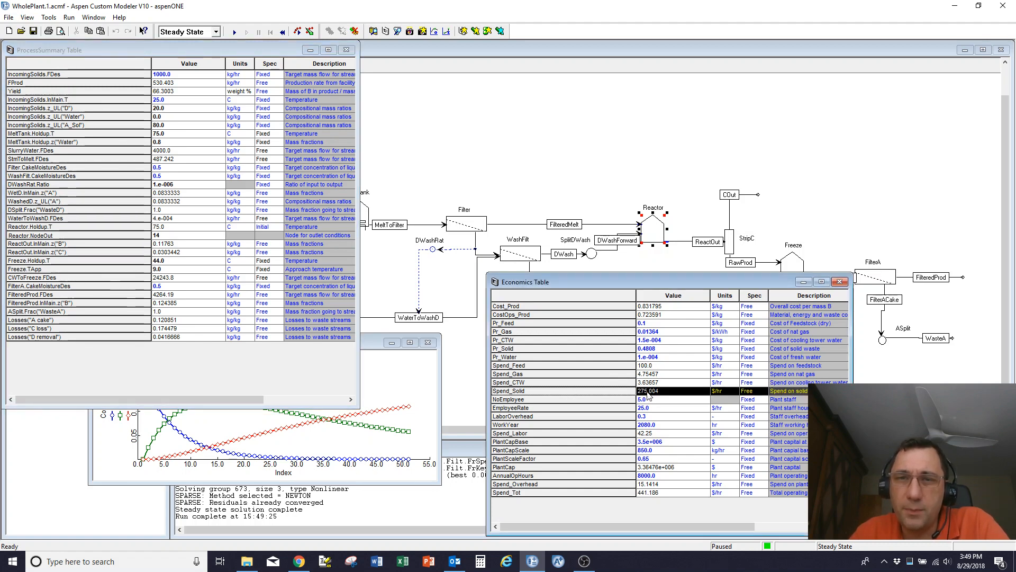
{"action": "left_click", "coordinate": [265, 448]}
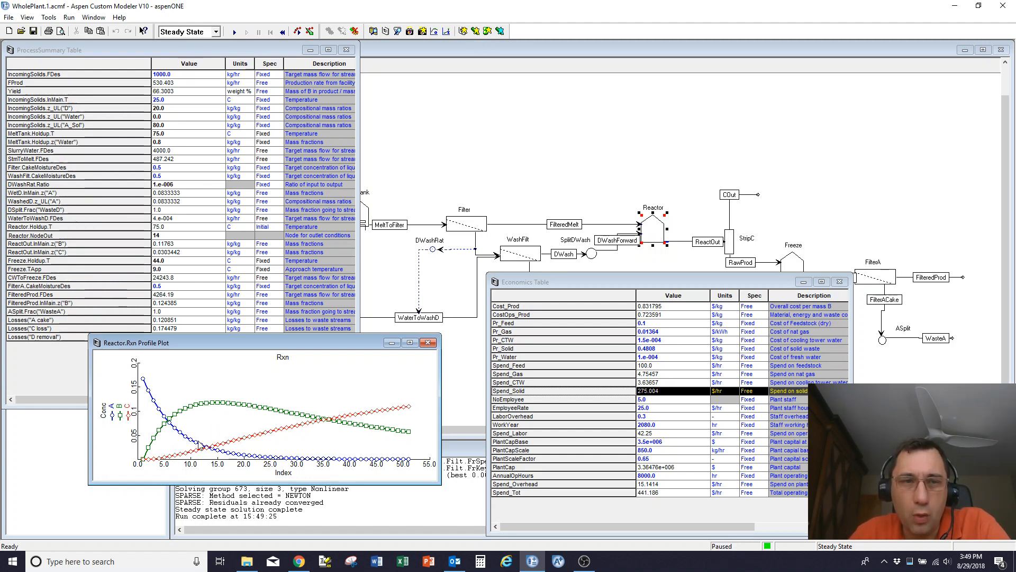
{"action": "left_click", "coordinate": [56, 357]}
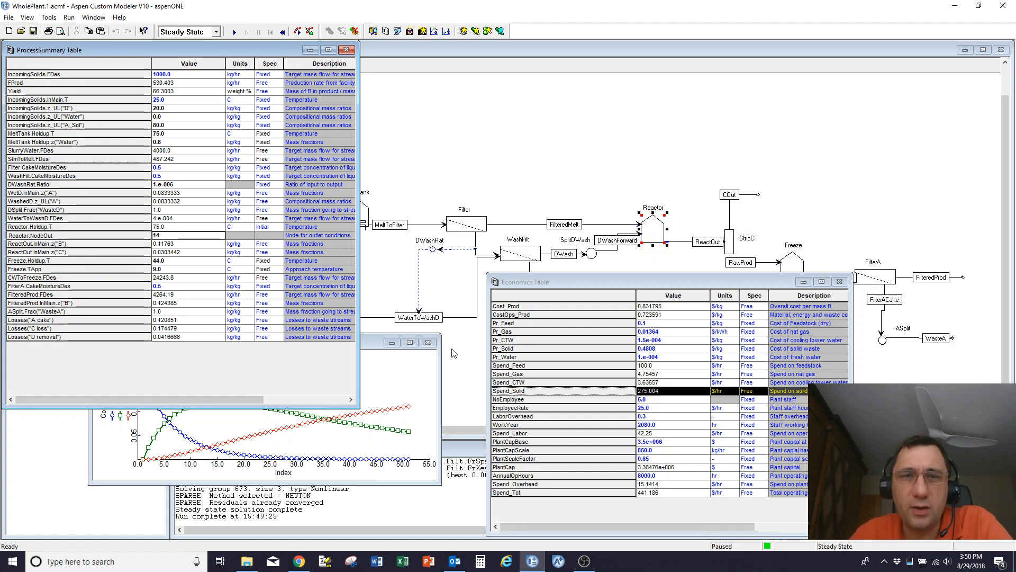
{"action": "left_click", "coordinate": [428, 343]}
{"action": "left_click", "coordinate": [476, 353]}
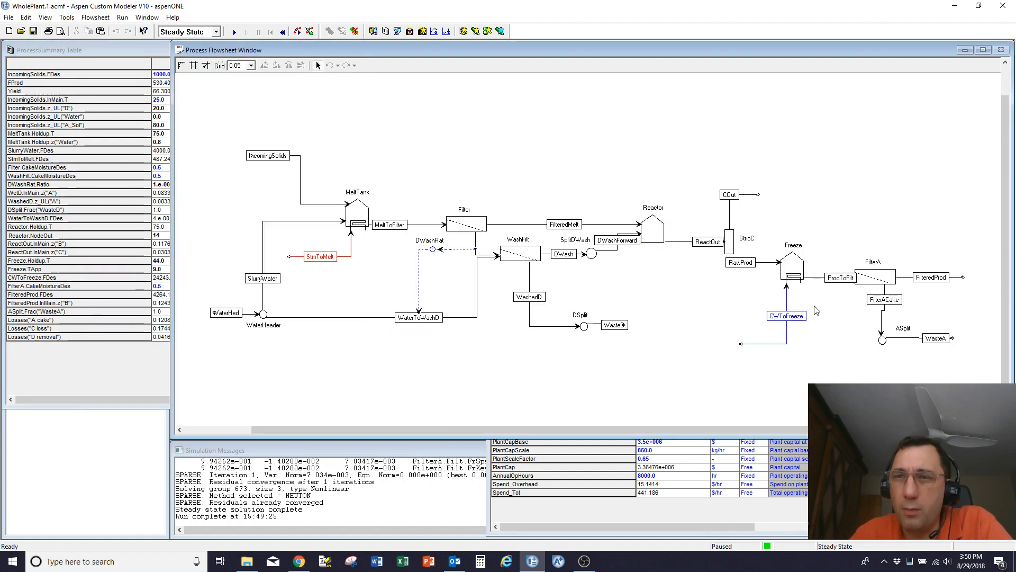
Check the composition of the WasteA stream in its summary table, then close it and the ProcessSummary table
{"action": "double_click", "coordinate": [77, 50]}
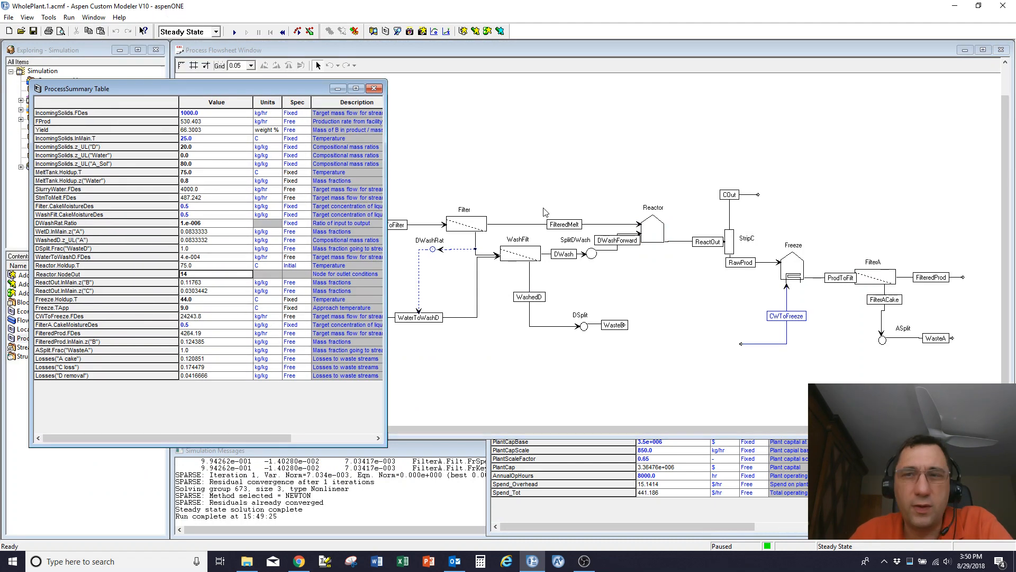
{"action": "double_click", "coordinate": [939, 340]}
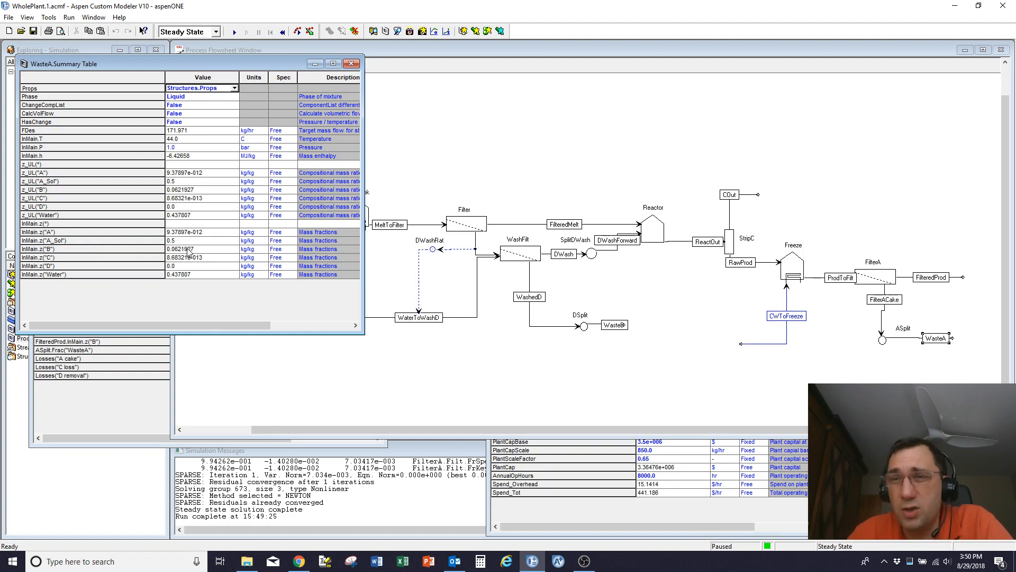
{"action": "left_click", "coordinate": [351, 63]}
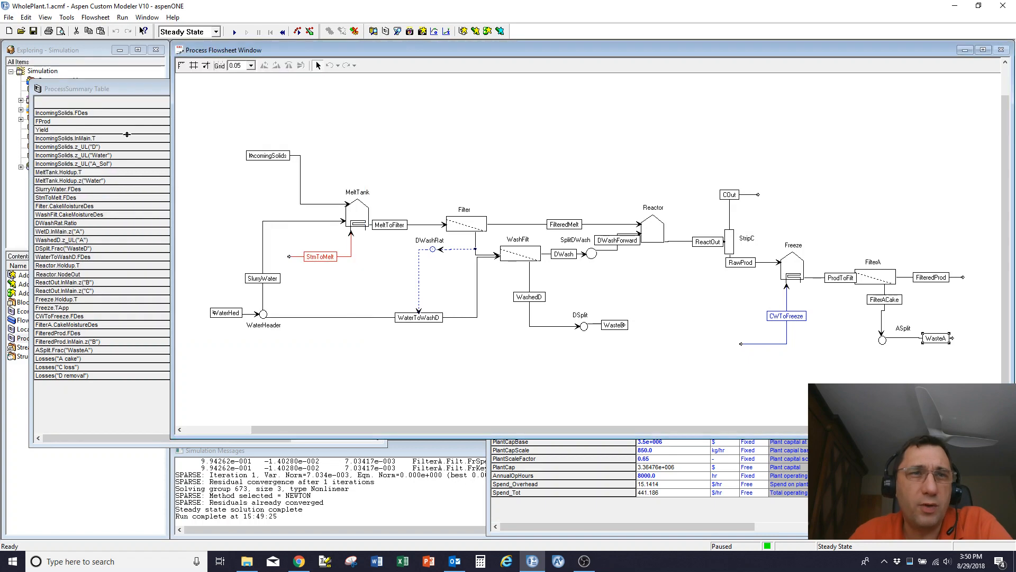
{"action": "left_click", "coordinate": [58, 88]}
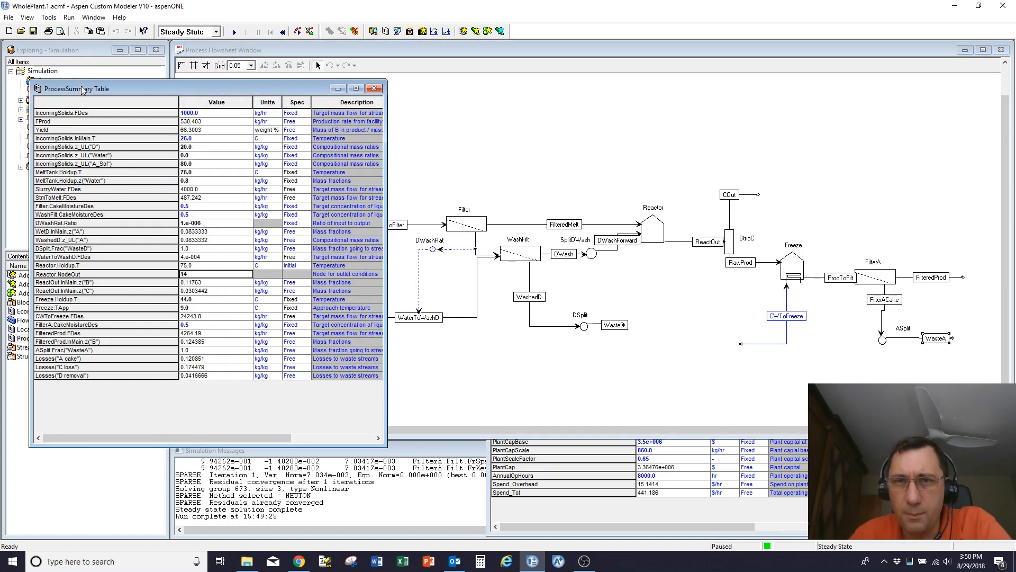
{"action": "left_click", "coordinate": [374, 87]}
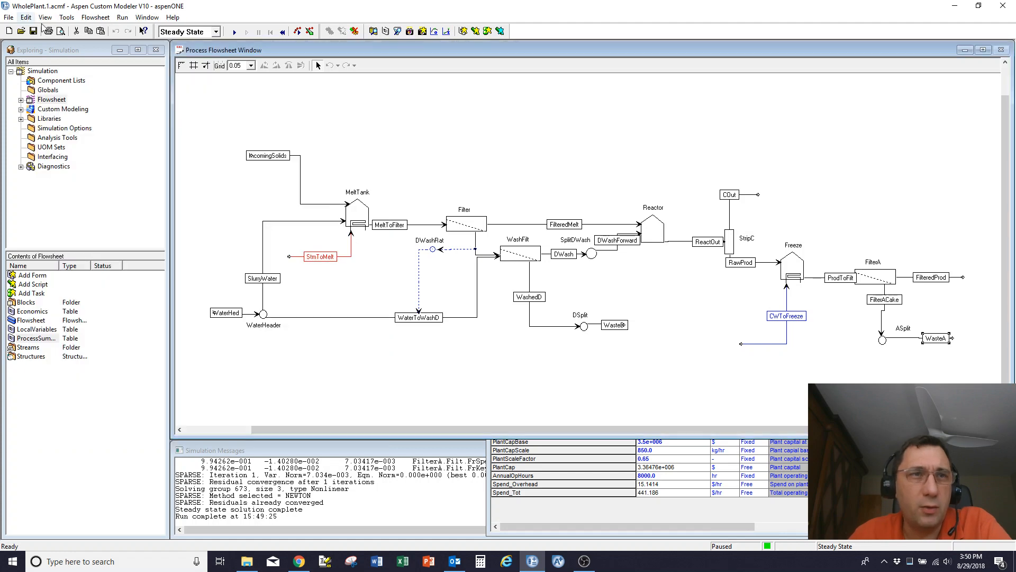
Add a BaseStrm recycle stream from ASplit to the underside of the Reactor and move its outlet beneath the splitter
{"action": "left_click", "coordinate": [21, 117]}
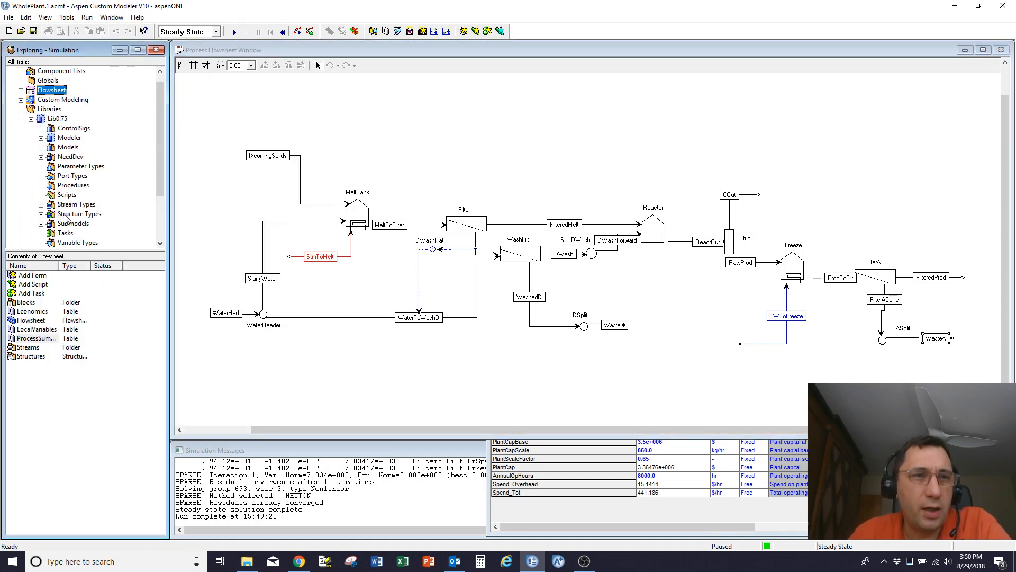
{"action": "left_click", "coordinate": [70, 205]}
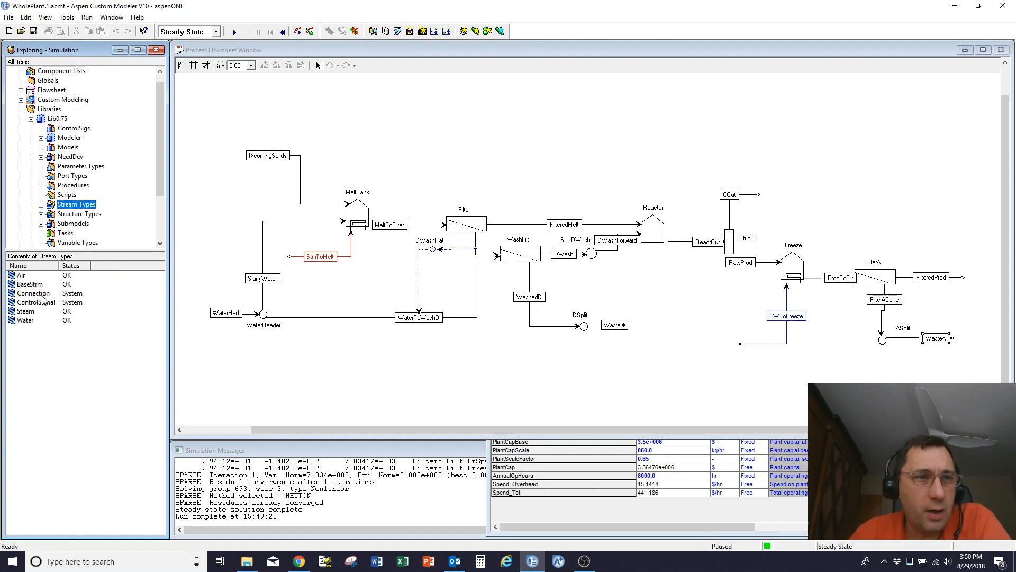
{"action": "left_click_drag", "start_coordinate": [29, 284], "coordinate": [890, 344]}
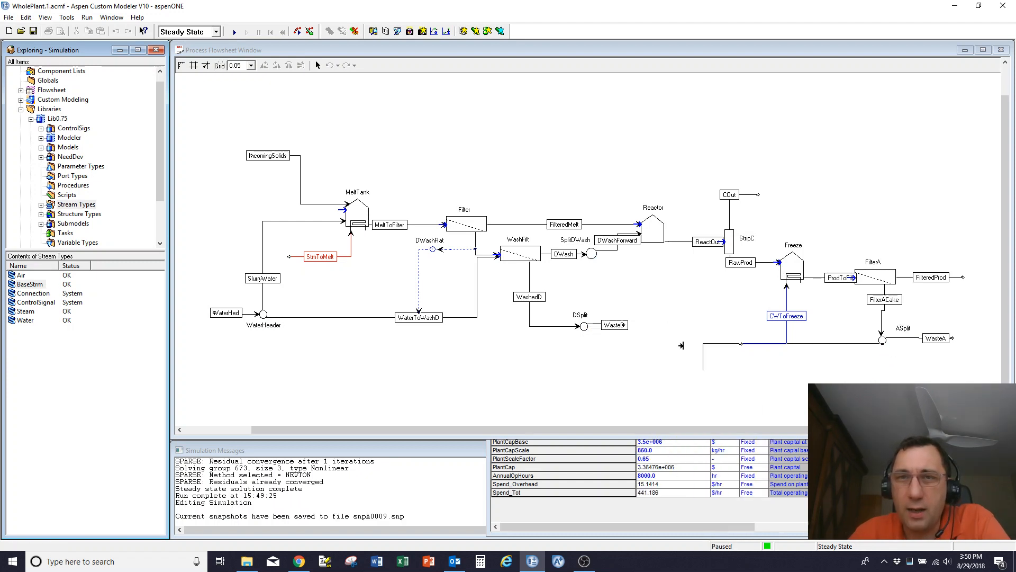
{"action": "left_click", "coordinate": [641, 247]}
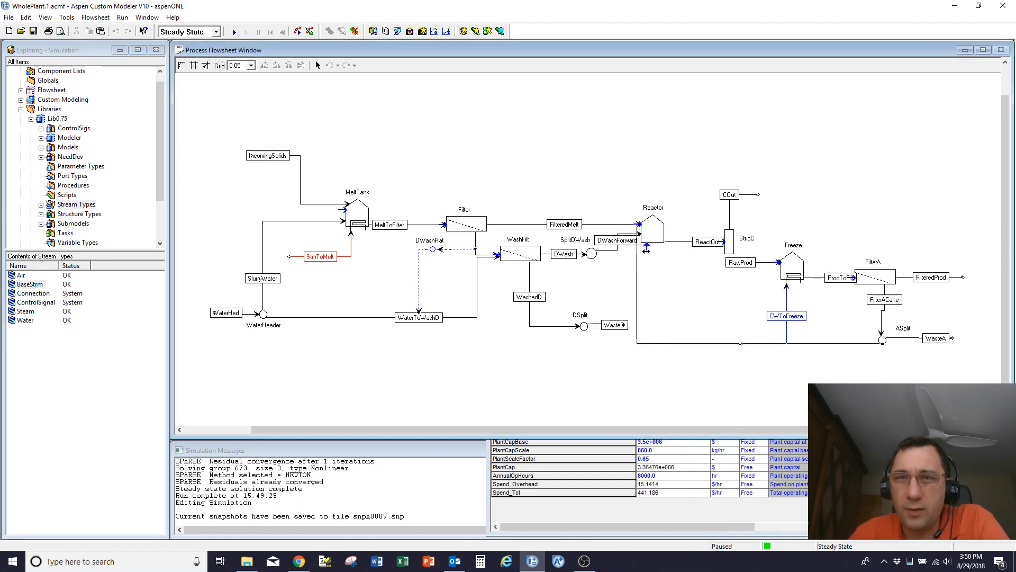
{"action": "left_click", "coordinate": [646, 247]}
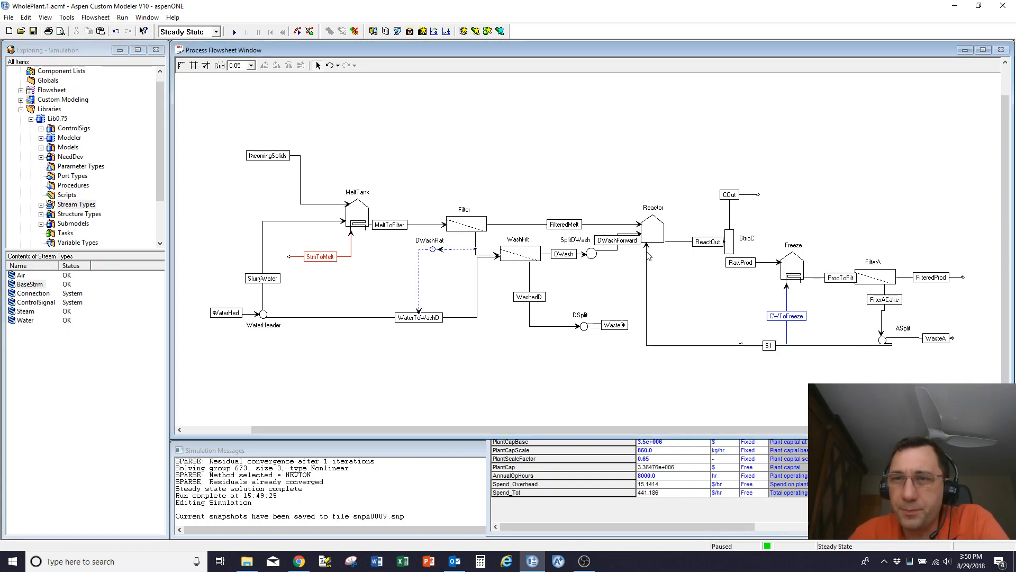
{"action": "left_click", "coordinate": [887, 344]}
{"action": "left_click_drag", "start_coordinate": [883, 349], "coordinate": [883, 350]}
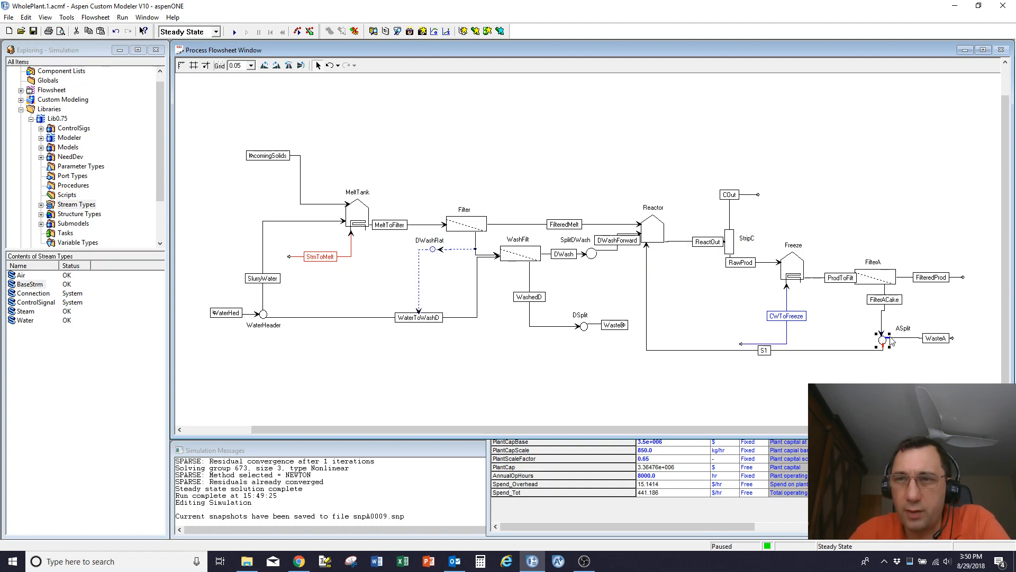
Show ASplit's split fractions, run the steady-state simulation with the new recycle stream, and check the costs in the Economics table
{"action": "double_click", "coordinate": [884, 348]}
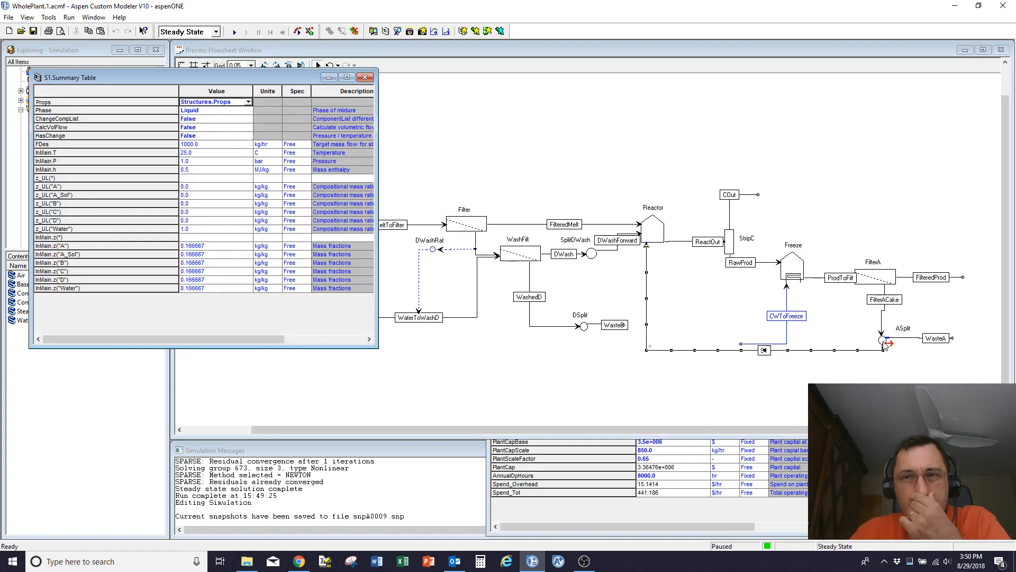
{"action": "left_click", "coordinate": [365, 77]}
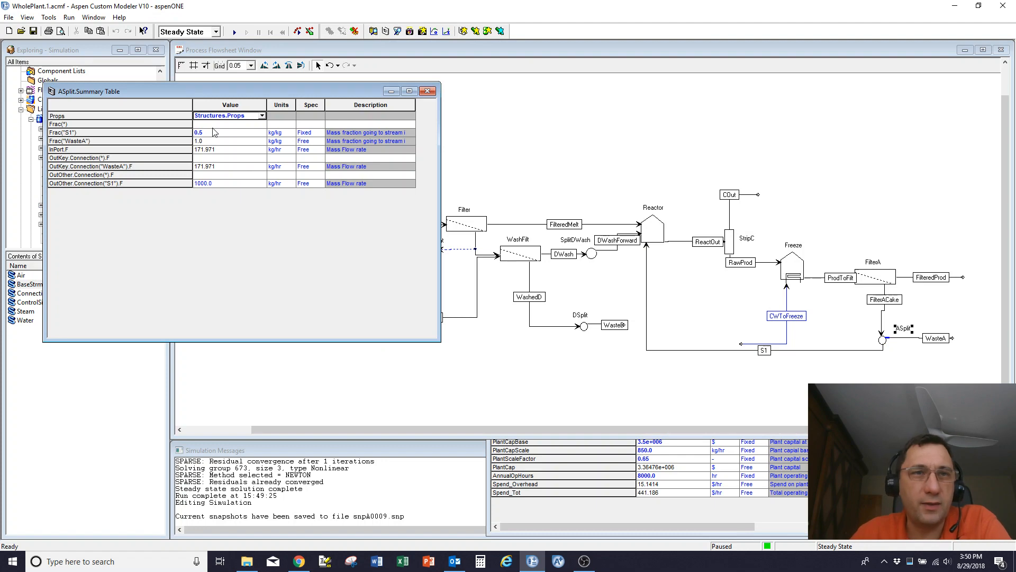
{"action": "left_click", "coordinate": [234, 32]}
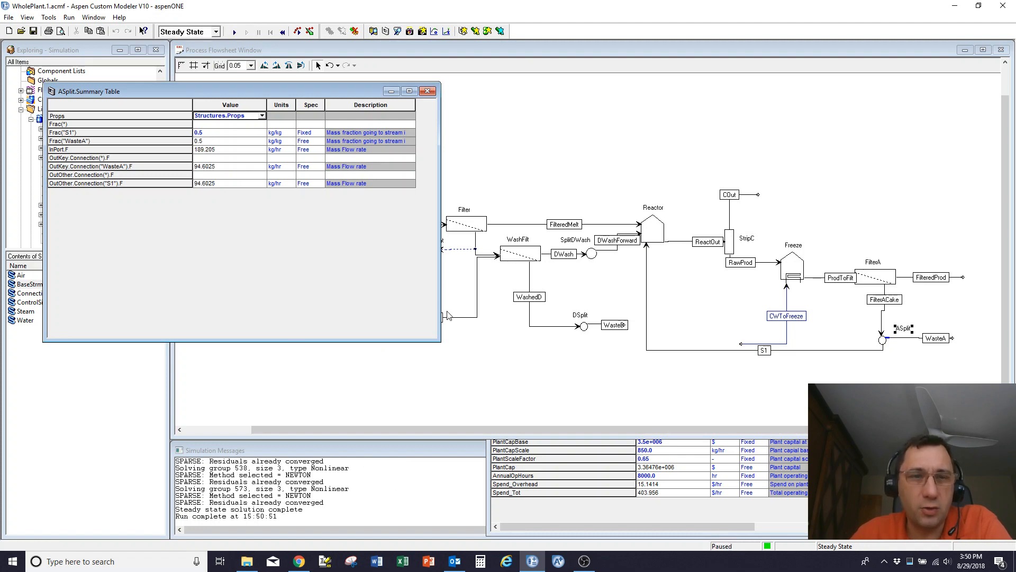
{"action": "left_click", "coordinate": [574, 515]}
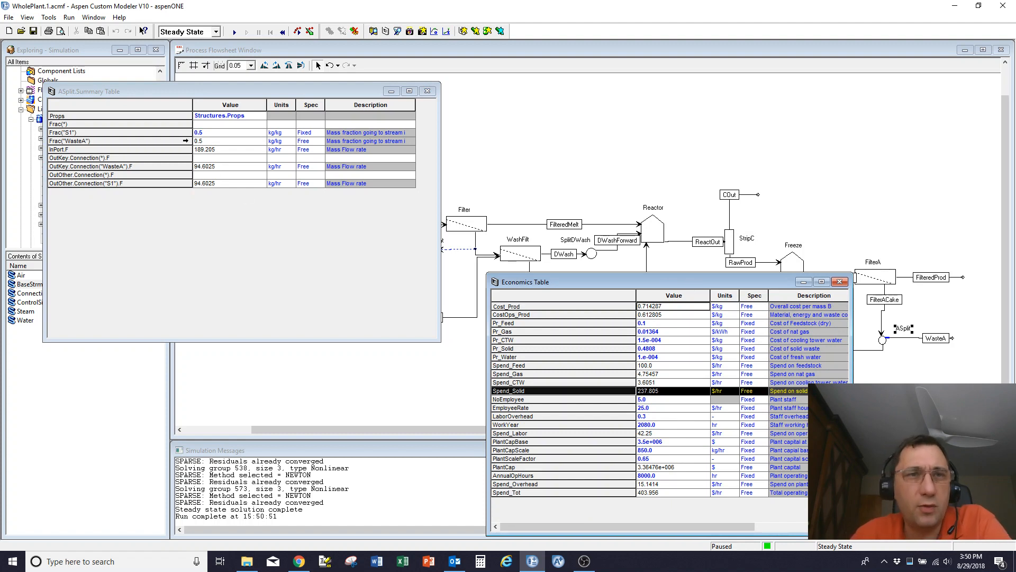
Set ASplit's fraction to the recycle stream S1 to 0.99 and rerun the steady-state simulation
{"action": "left_click", "coordinate": [221, 136]}
{"action": "key", "text": "BackSpace"}
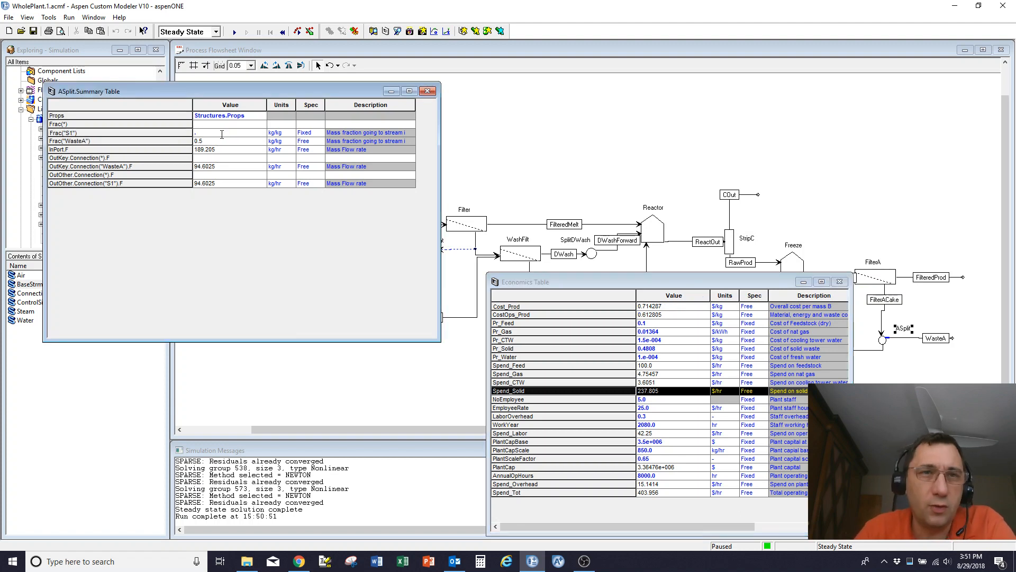
{"action": "type", "text": ".99"}
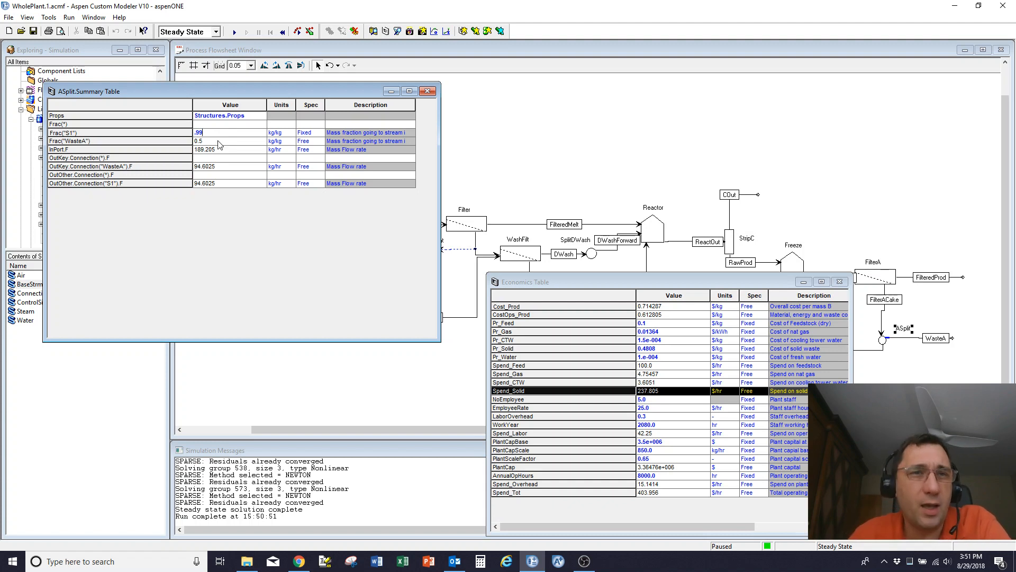
{"action": "key", "text": "Return"}
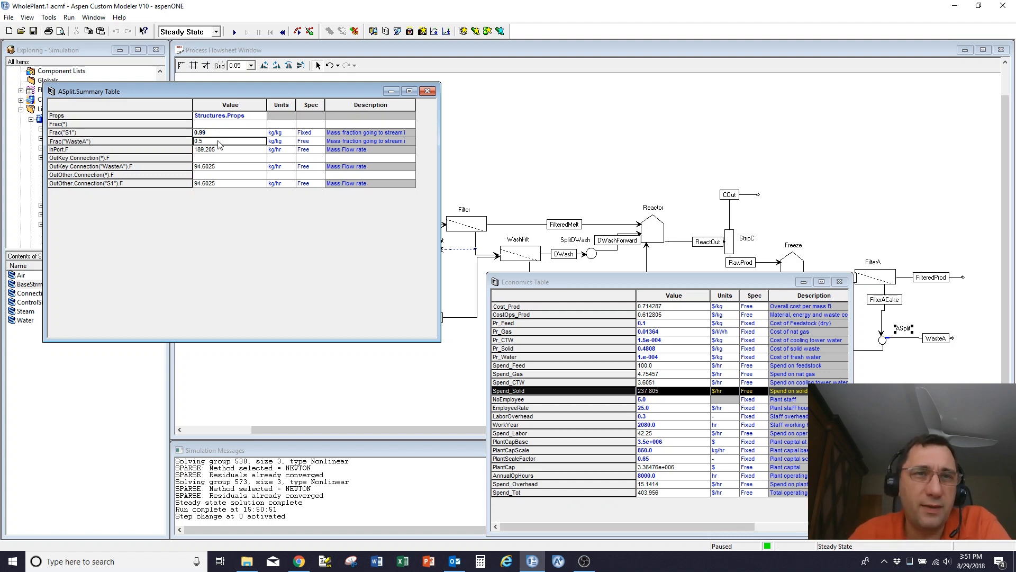
{"action": "left_click", "coordinate": [234, 33]}
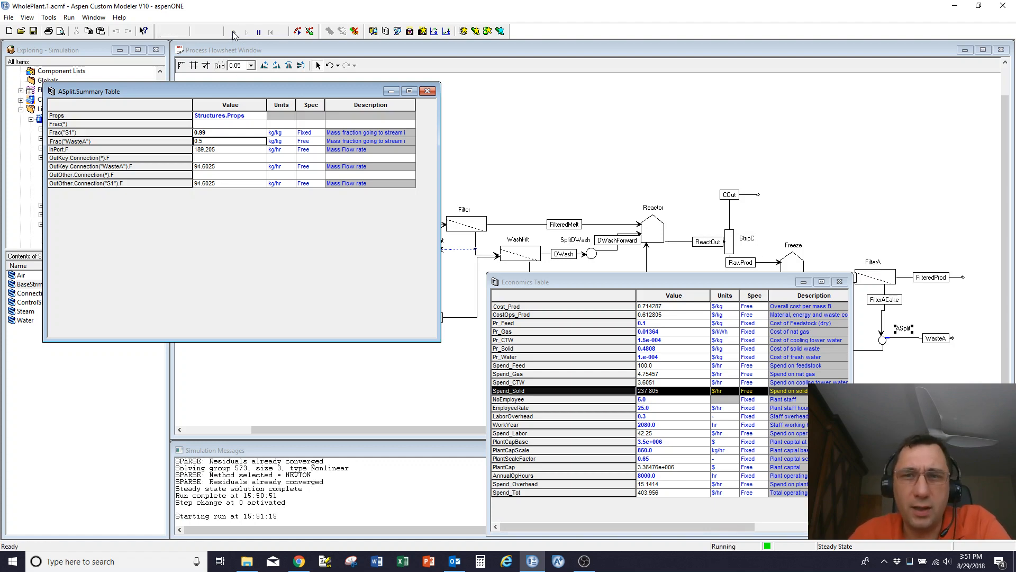
Close the ASplit summary table and bring the simulation explorer to the front
{"action": "left_click", "coordinate": [427, 91]}
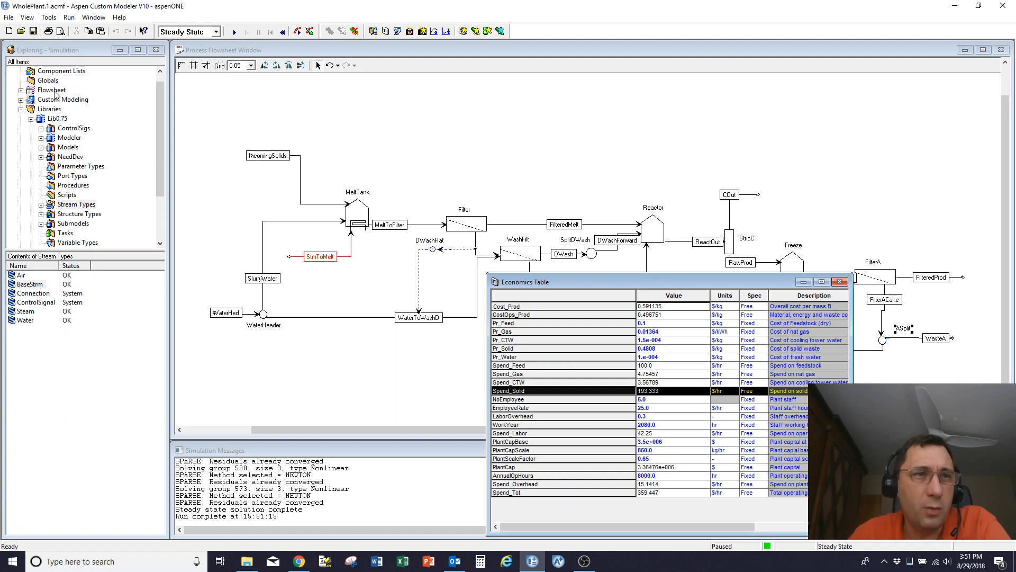
{"action": "left_click", "coordinate": [94, 17]}
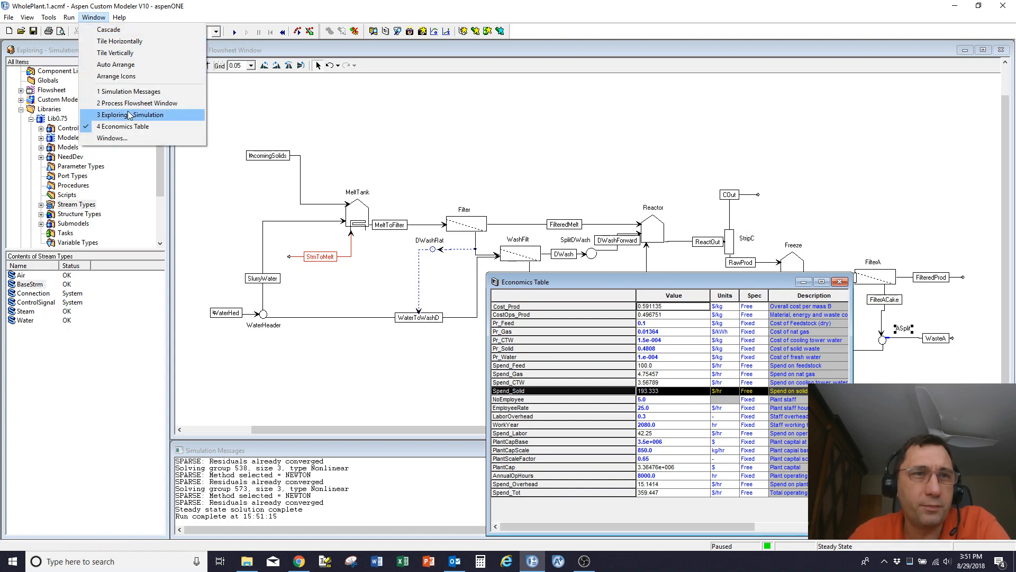
{"action": "left_click", "coordinate": [117, 305]}
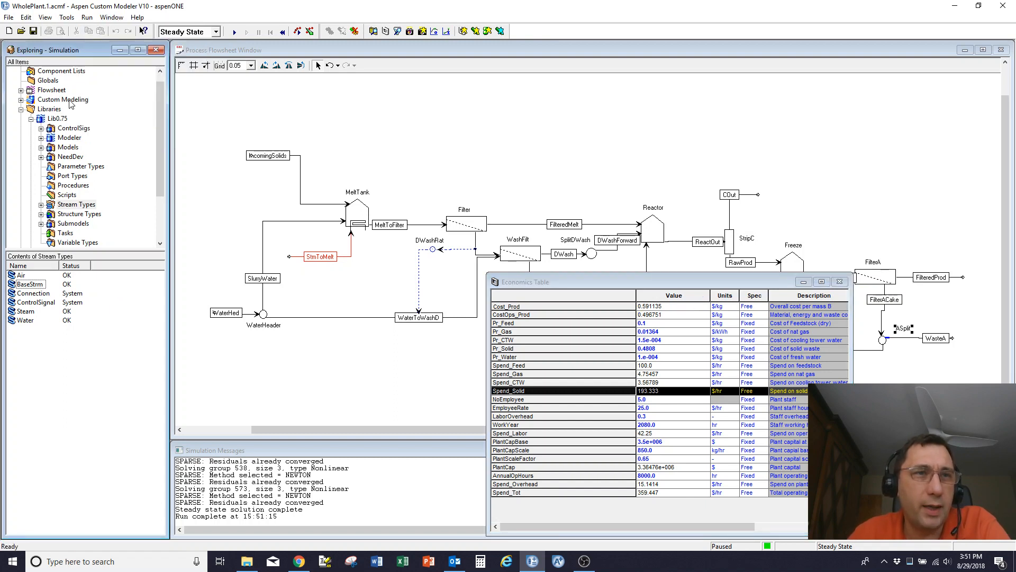
Open the flowsheet's ProcessSummary table and check the A cake loss to the waste streams
{"action": "left_click", "coordinate": [53, 90]}
{"action": "double_click", "coordinate": [38, 338]}
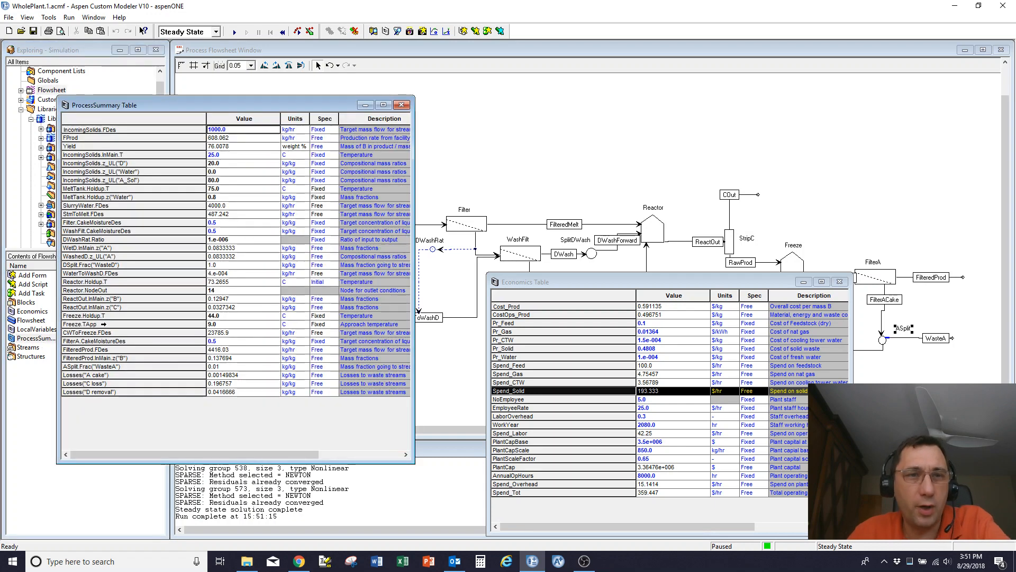
{"action": "left_click", "coordinate": [231, 376]}
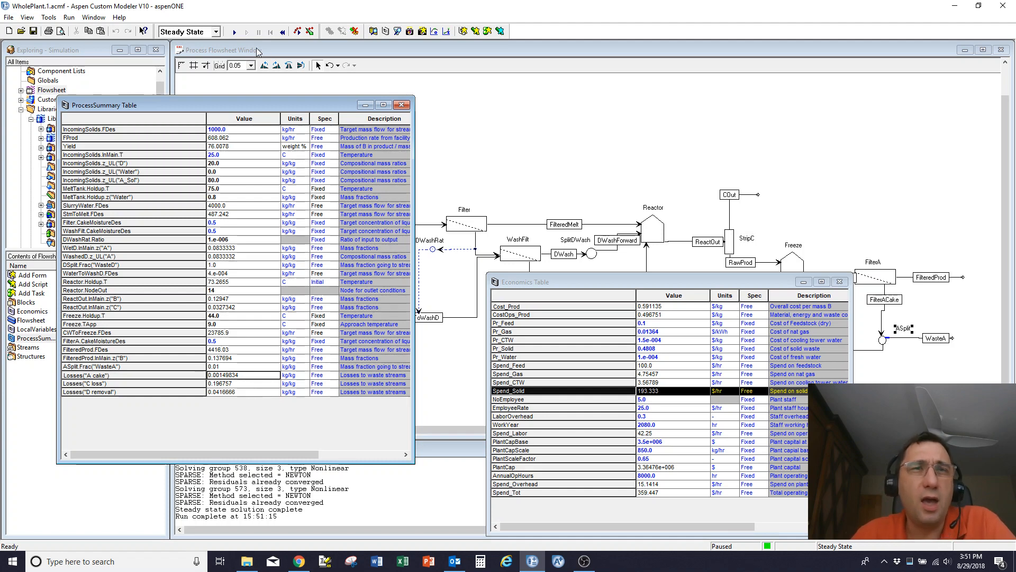
Show the Reactor's Rxn profile plot, examine the concentration of B along the nodes, and move the plot clear of the ProcessSummary table
{"action": "right_click", "coordinate": [657, 222]}
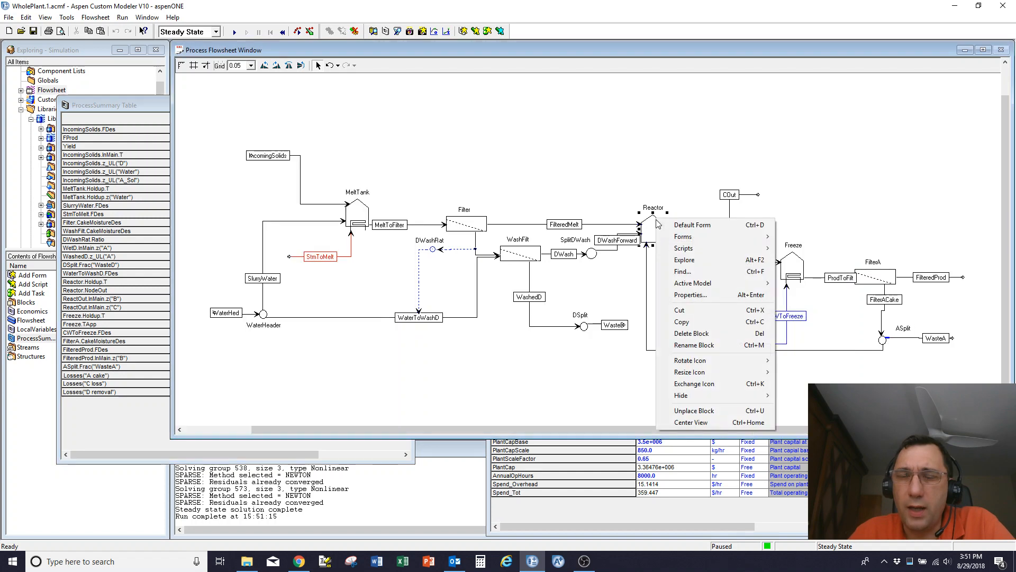
{"action": "mouse_move", "coordinate": [719, 243]}
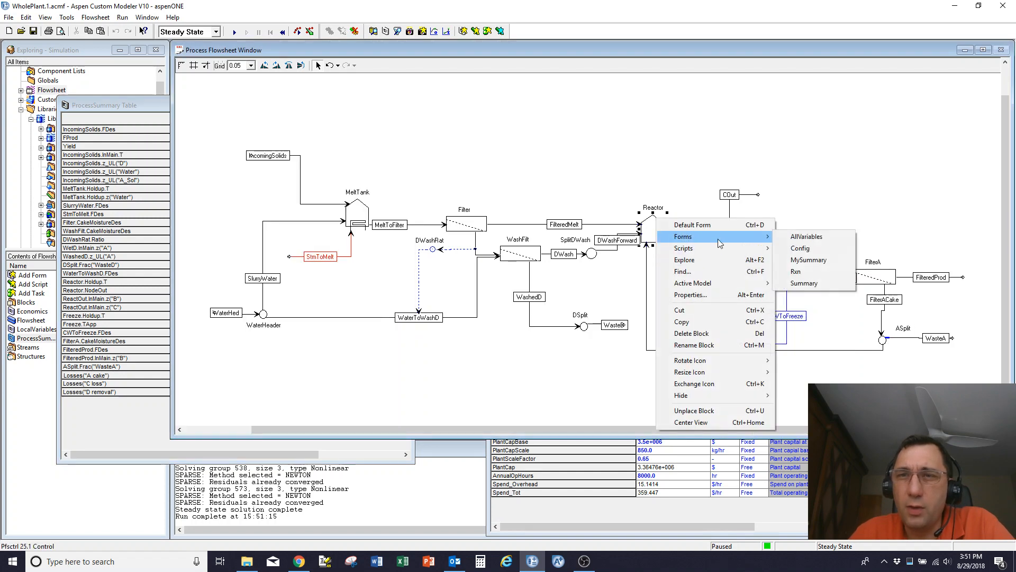
{"action": "left_click", "coordinate": [796, 272]}
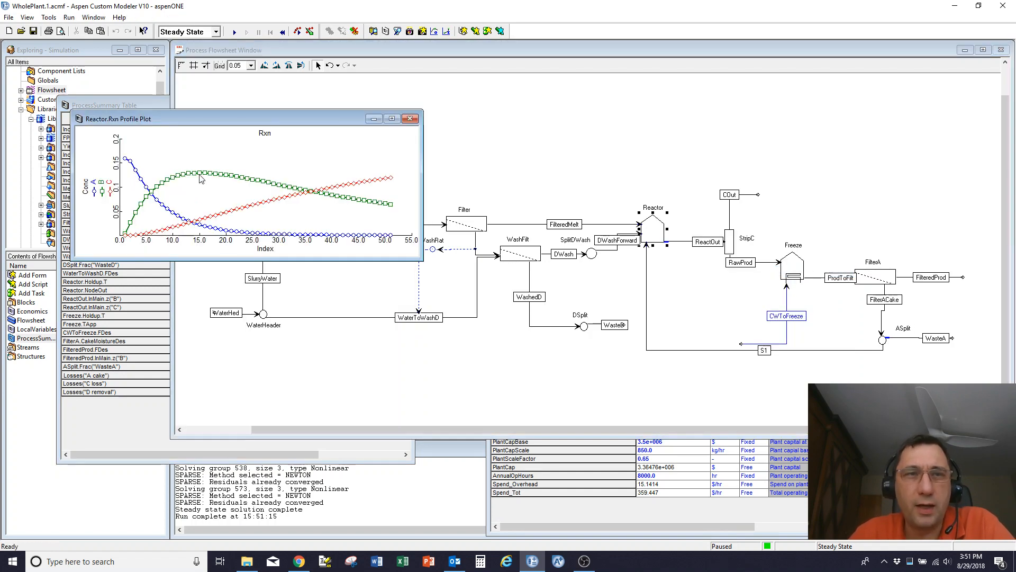
{"action": "mouse_move", "coordinate": [201, 176]}
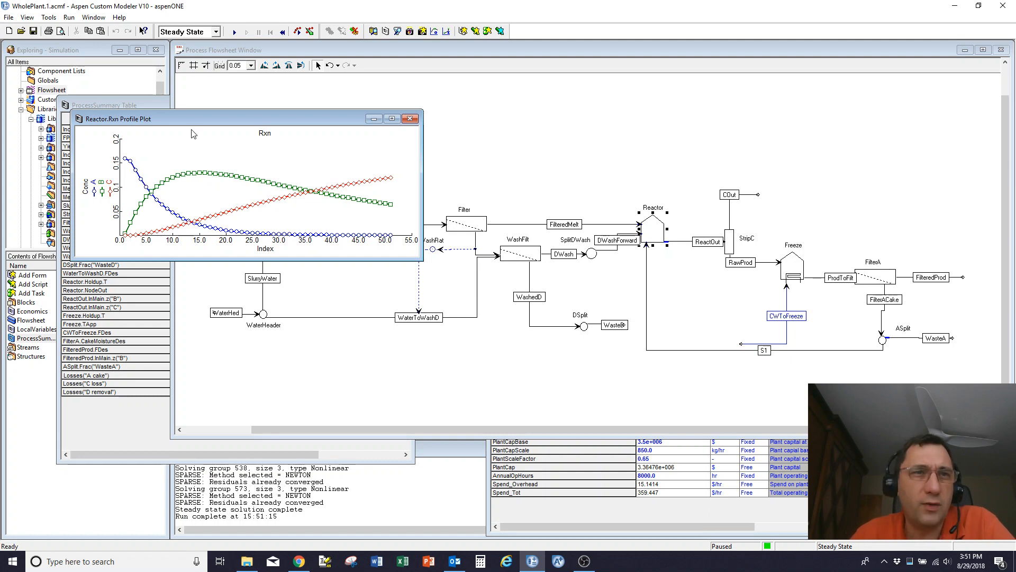
{"action": "left_click_drag", "start_coordinate": [193, 123], "coordinate": [260, 91]}
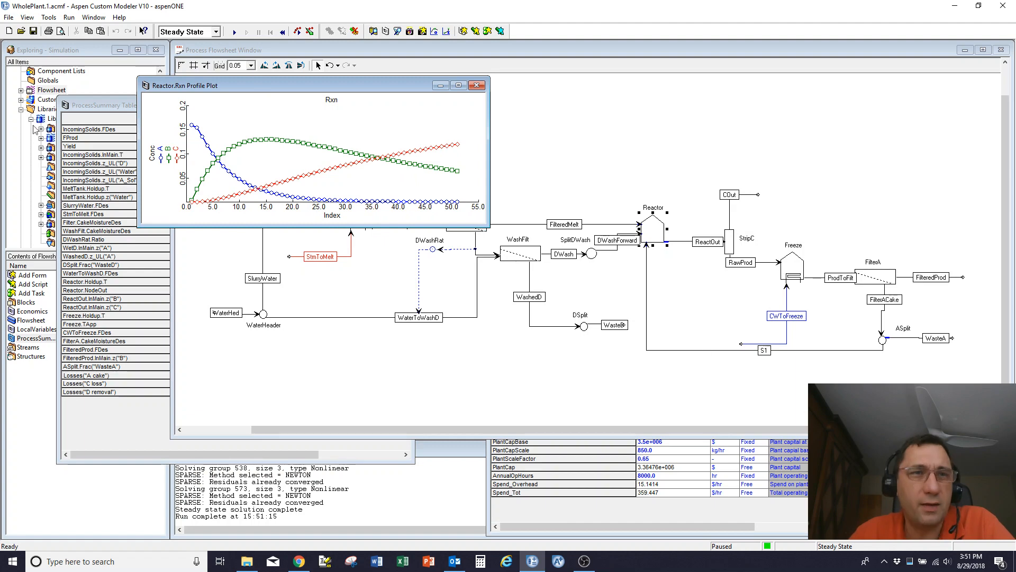
Review the ProcessSummary and Economics tables and check ASplit's split fractions and flow rates in its summary table
{"action": "left_click", "coordinate": [104, 106]}
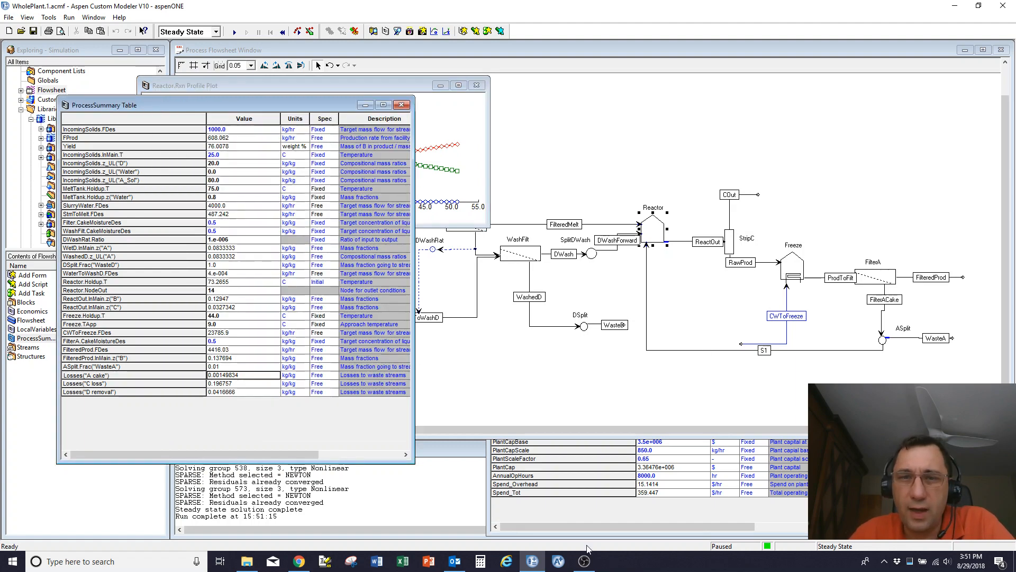
{"action": "left_click", "coordinate": [547, 526]}
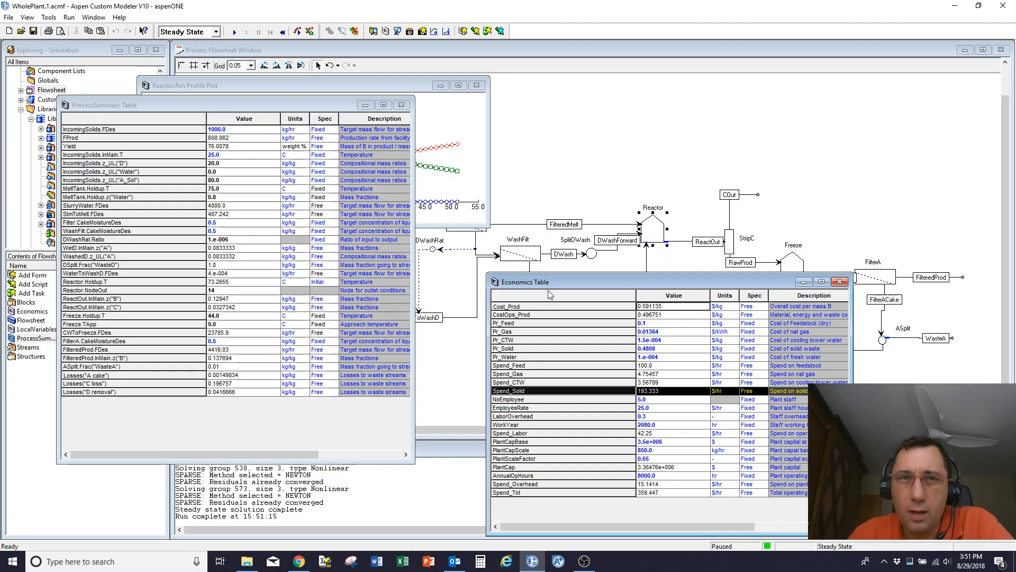
{"action": "double_click", "coordinate": [883, 339]}
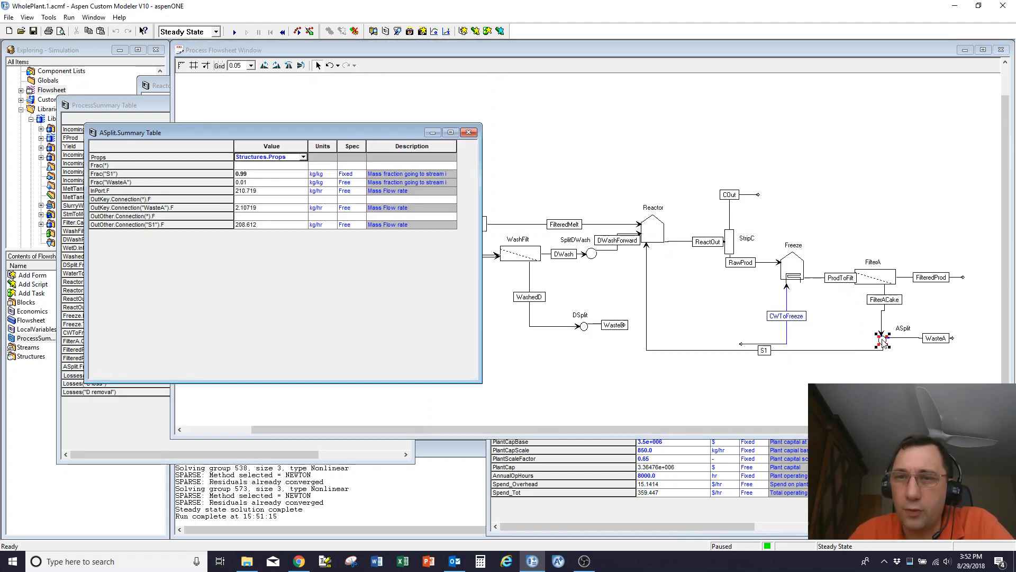
{"action": "left_click", "coordinate": [469, 133]}
Set Reactor.NodeOut to 8 in the ProcessSummary table and run the steady-state simulation with the Economics table in view
{"action": "left_click", "coordinate": [106, 424]}
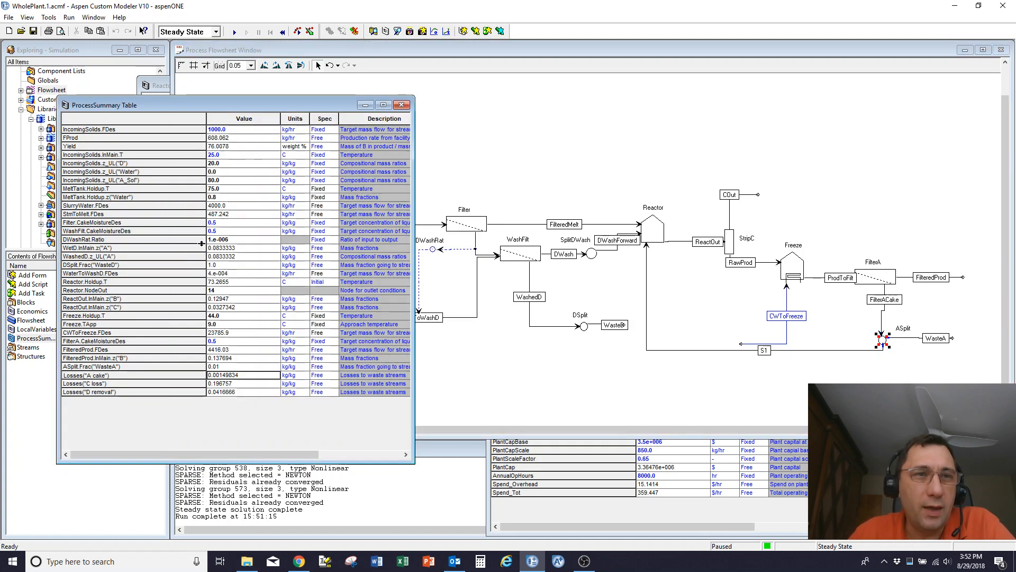
{"action": "left_click", "coordinate": [233, 291]}
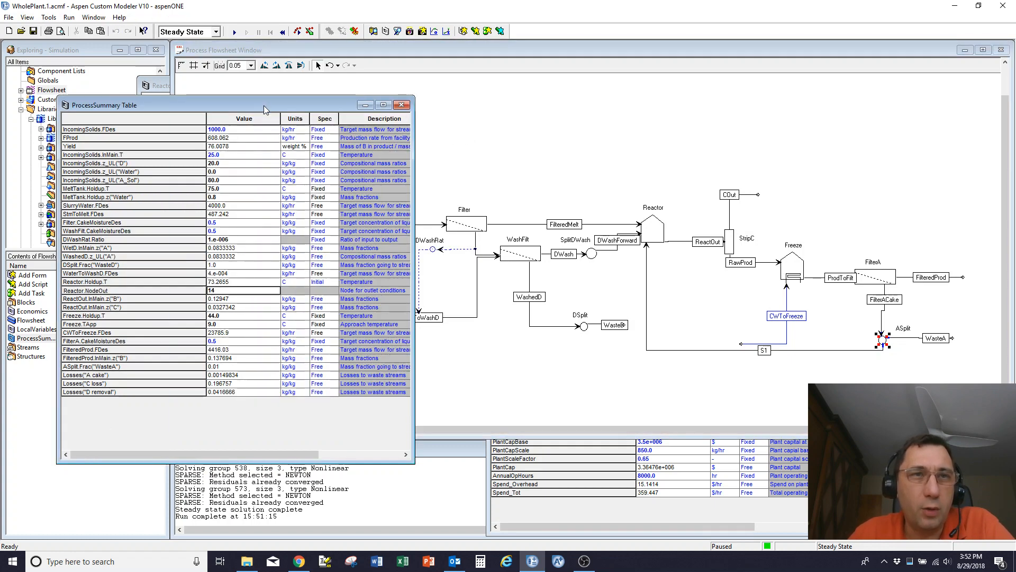
{"action": "left_click_drag", "start_coordinate": [264, 106], "coordinate": [259, 119]}
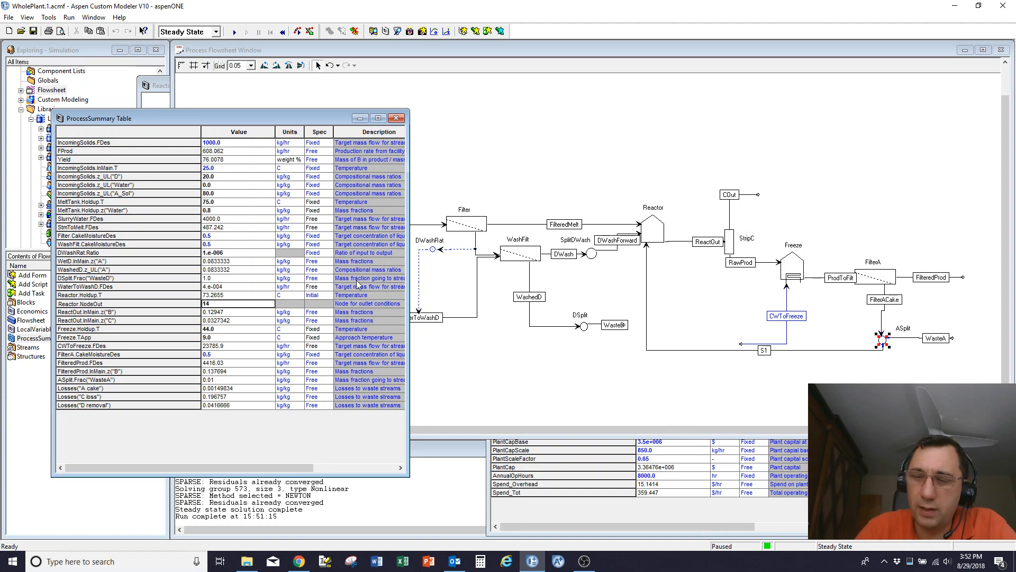
{"action": "type", "text": "8"}
{"action": "key", "text": "Return"}
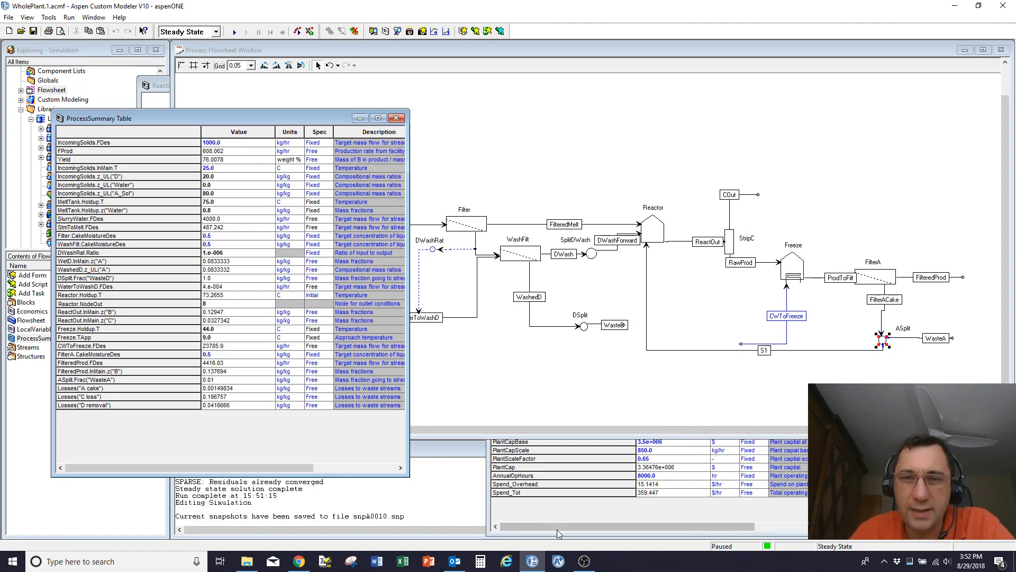
{"action": "left_click", "coordinate": [587, 501]}
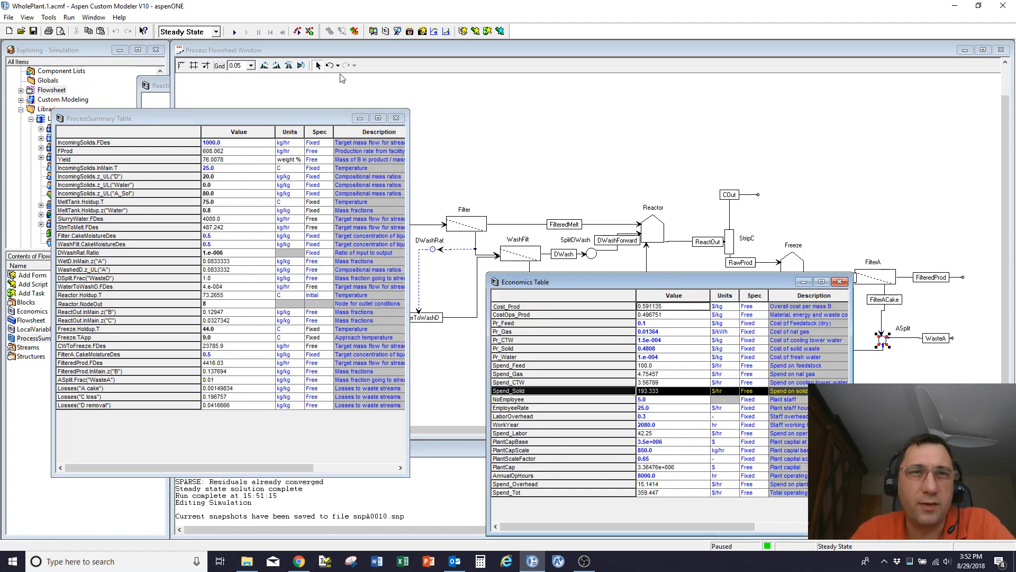
{"action": "left_click", "coordinate": [236, 33]}
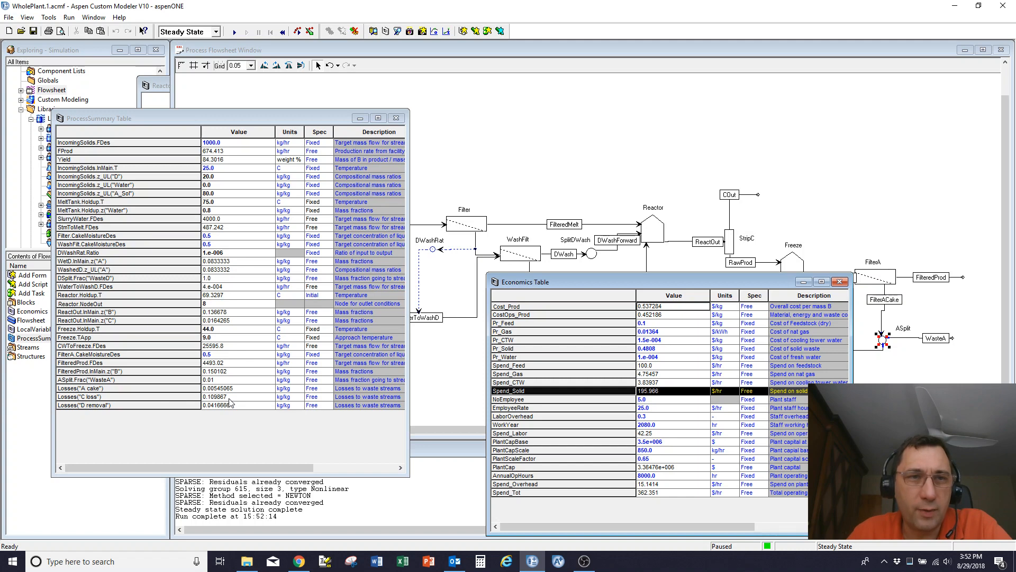
Set Reactor.NodeOut to 5 and rerun the steady-state simulation
{"action": "left_click", "coordinate": [217, 305]}
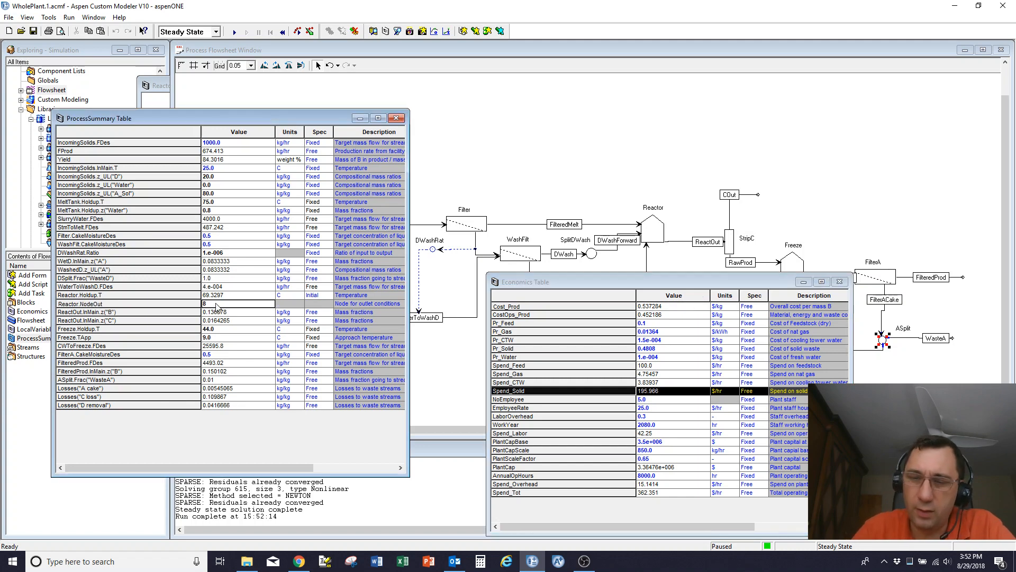
{"action": "key", "text": "BackSpace"}
{"action": "type", "text": "5"}
{"action": "left_click", "coordinate": [233, 32]}
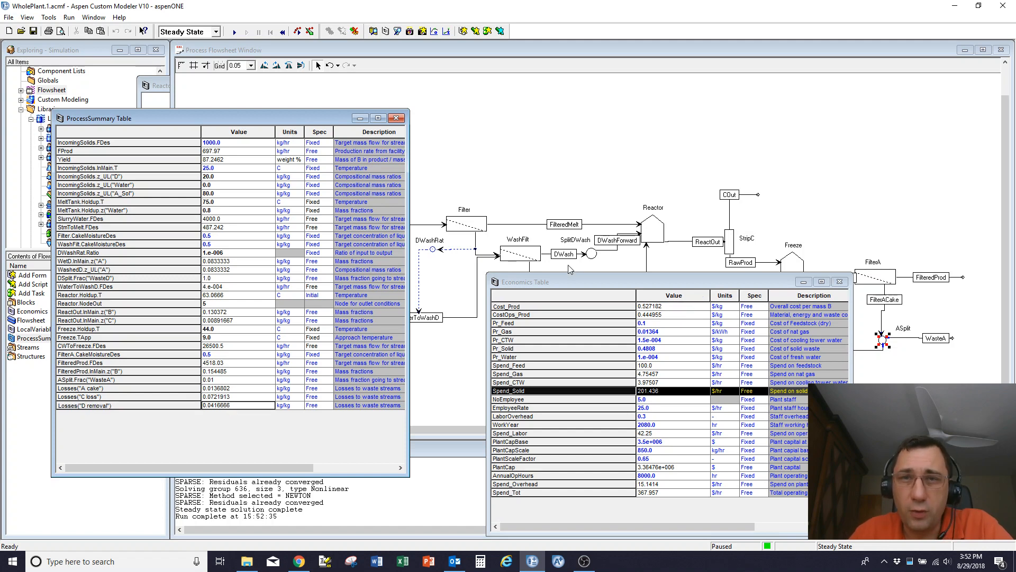
Check the flow and temperature of the WaterToWashD stream in its summary table and close the table
{"action": "left_click", "coordinate": [589, 263]}
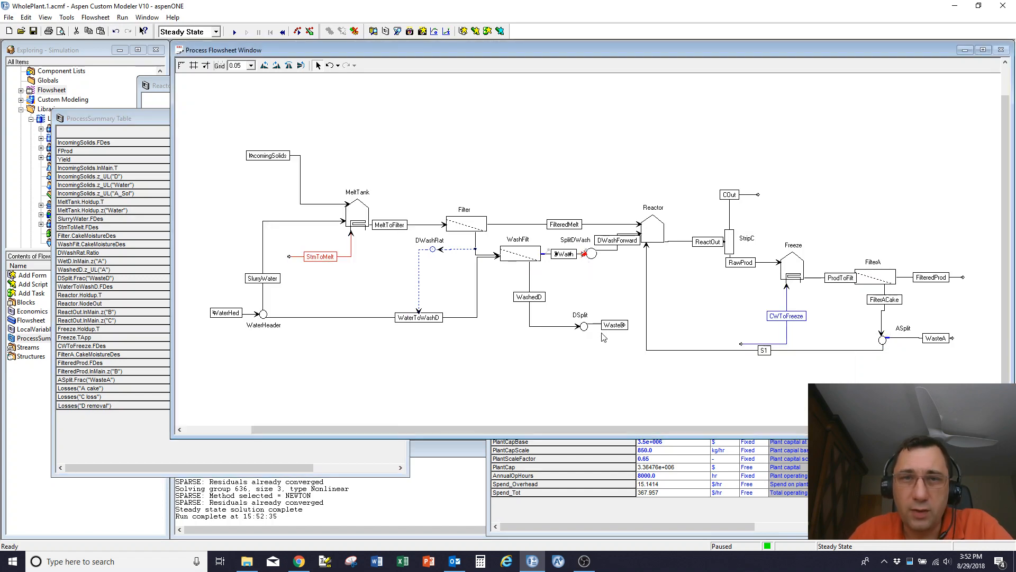
{"action": "double_click", "coordinate": [397, 320]}
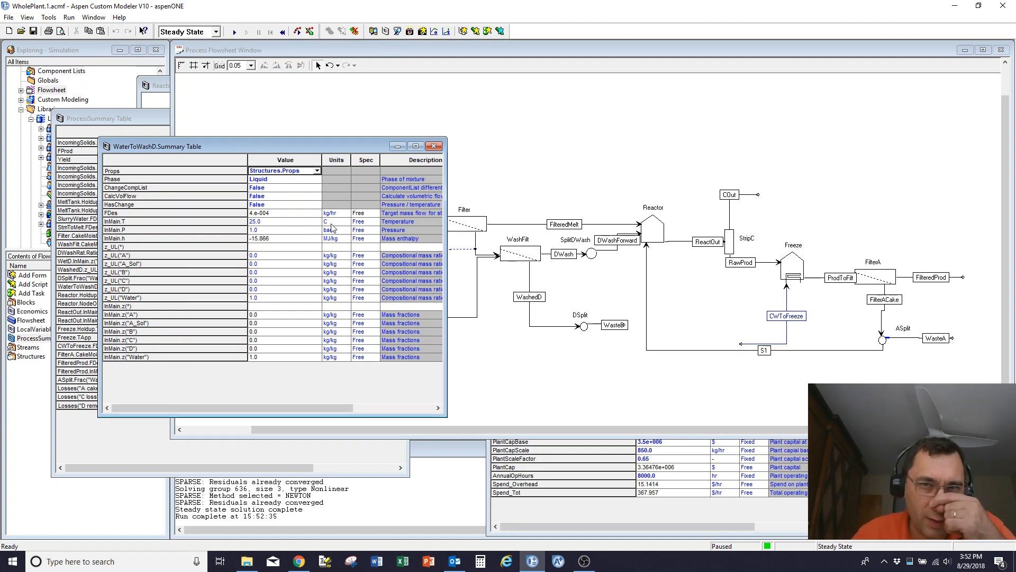
{"action": "left_click", "coordinate": [434, 146]}
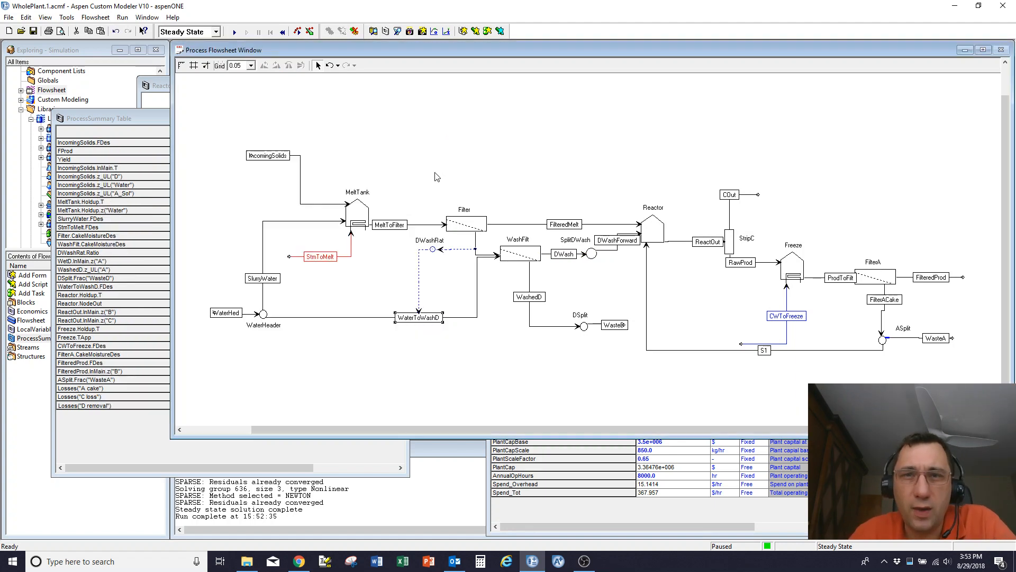
Set DWashRat.Ratio to 1 in the ProcessSummary table and run the steady-state simulation with the Economics table in view
{"action": "left_click", "coordinate": [148, 450]}
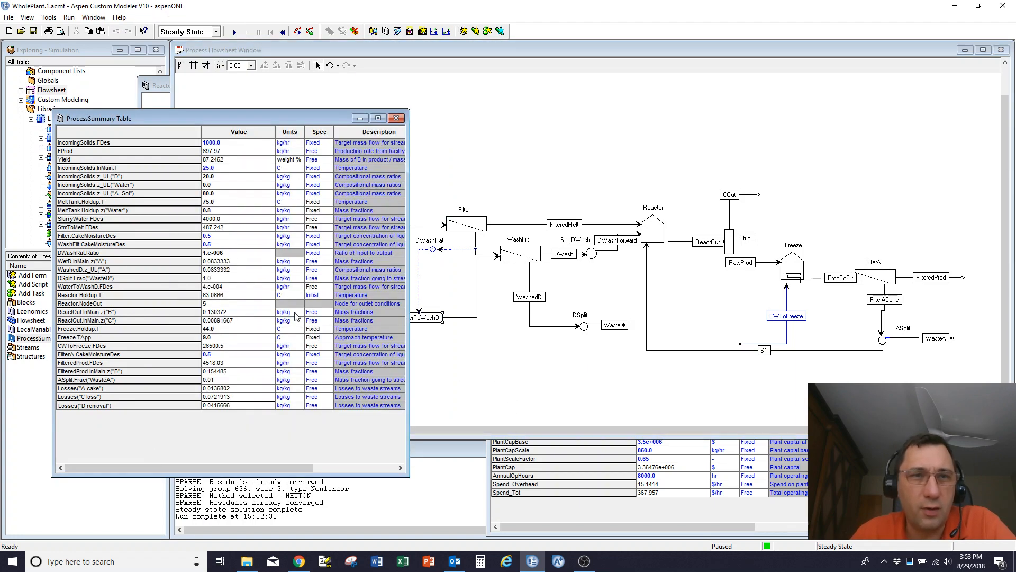
{"action": "left_click", "coordinate": [210, 260]}
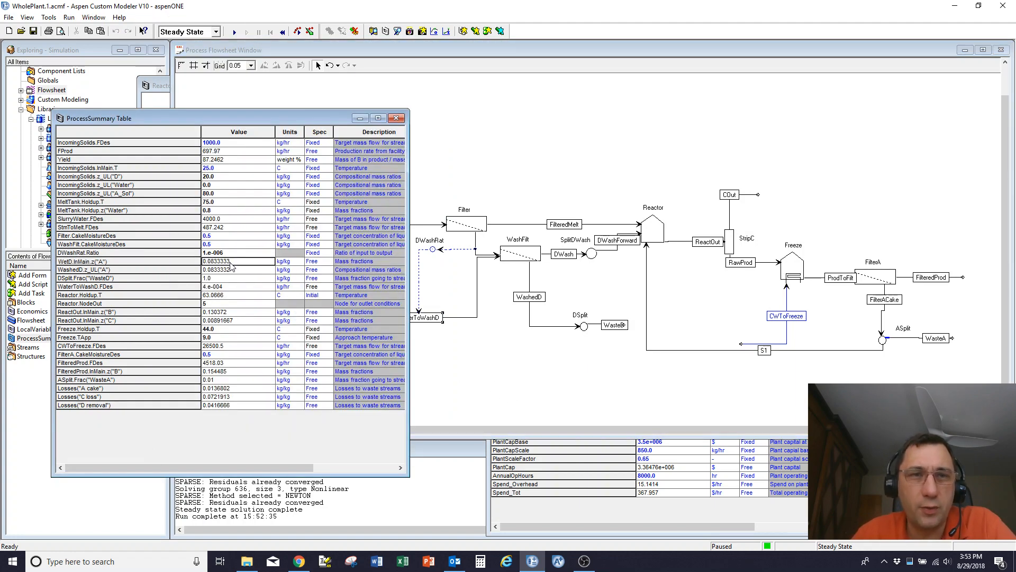
{"action": "key", "text": "Up"}
{"action": "type", "text": ".0"}
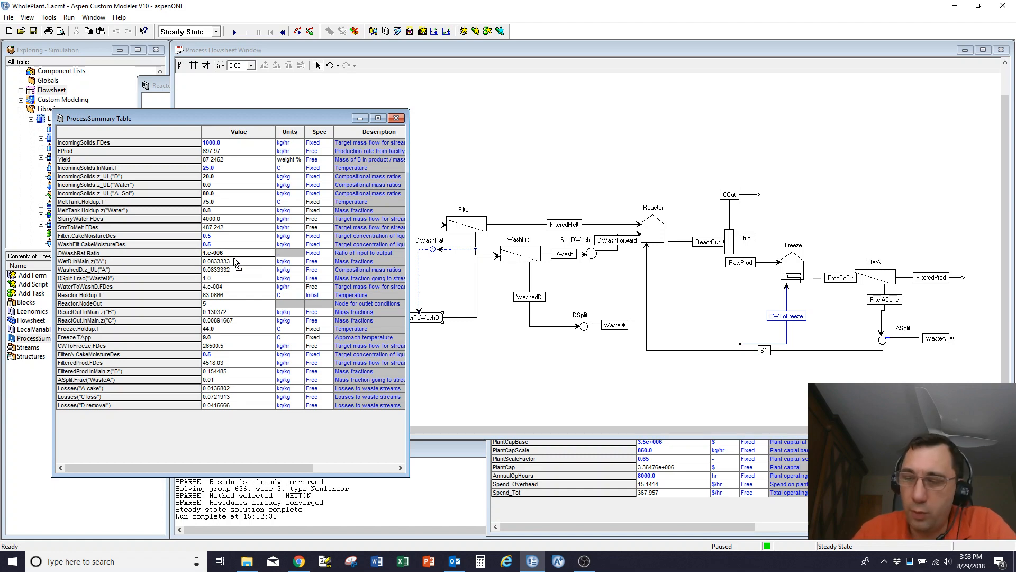
{"action": "type", "text": "1"}
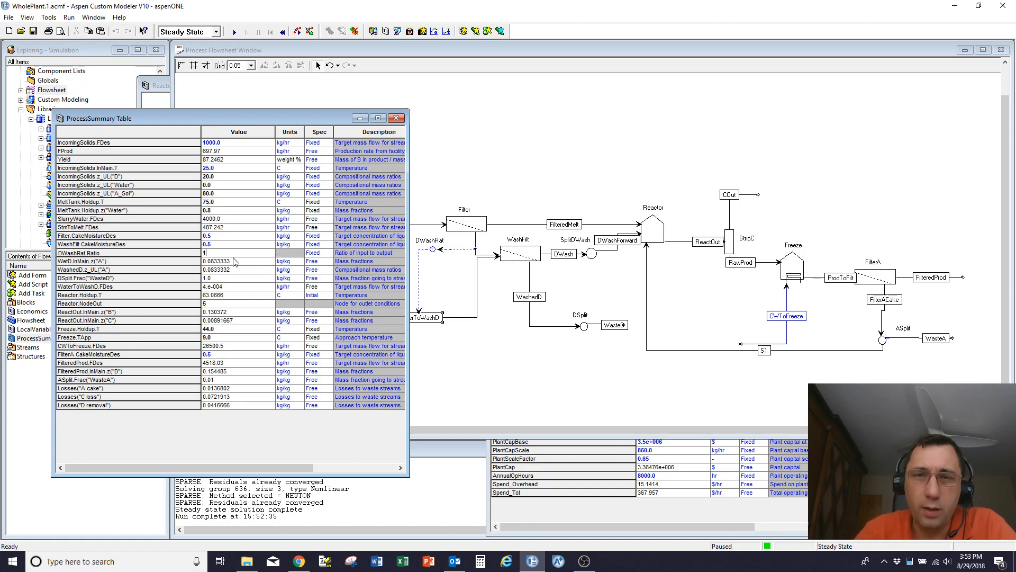
{"action": "left_click", "coordinate": [257, 383]}
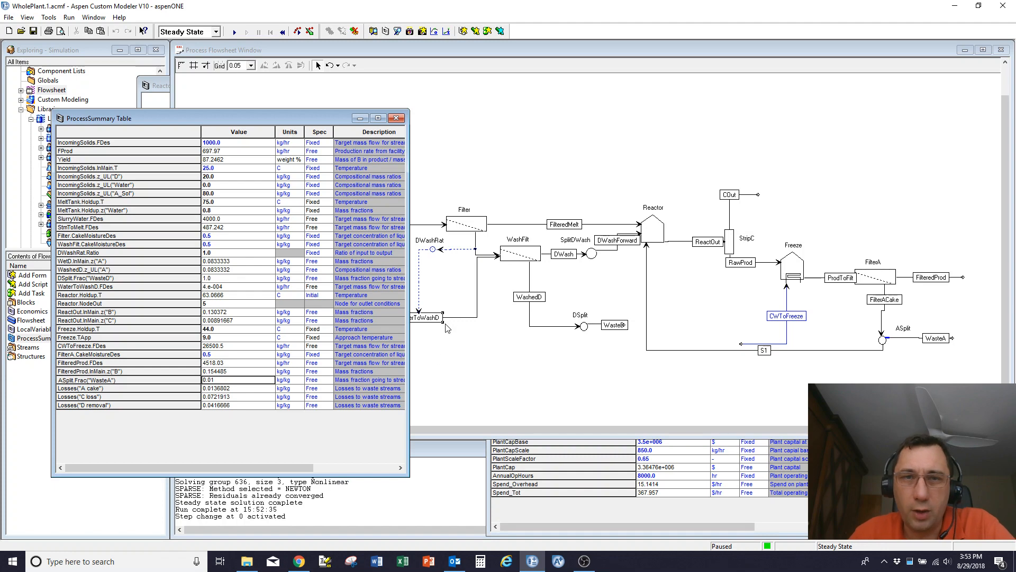
{"action": "left_click", "coordinate": [624, 521]}
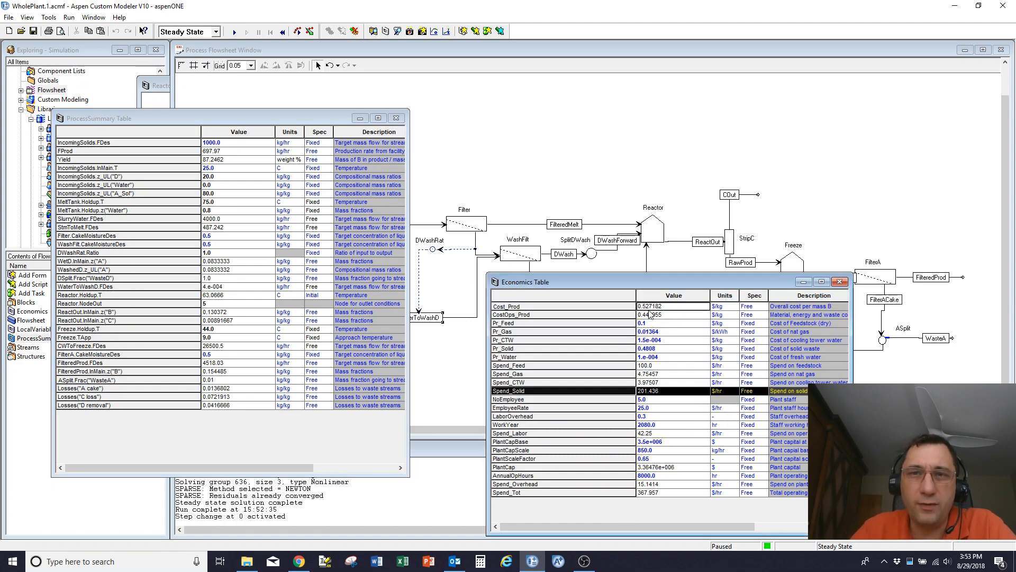
{"action": "left_click", "coordinate": [233, 33]}
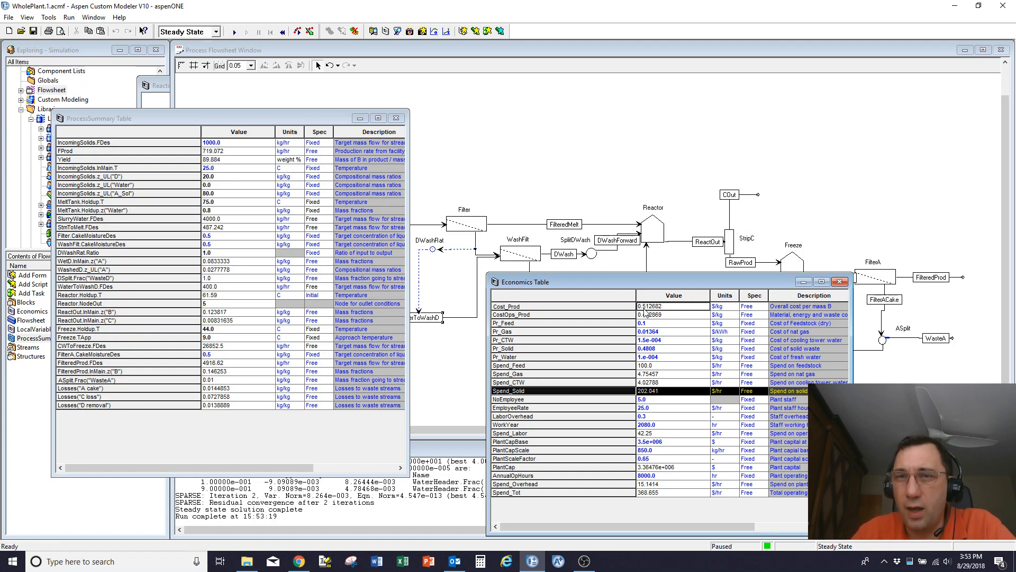
Set DWashRat.Ratio to 0.5 and rerun the steady-state simulation
{"action": "left_click", "coordinate": [216, 255]}
{"action": "type", "text": "0.5"}
{"action": "key", "text": "Return"}
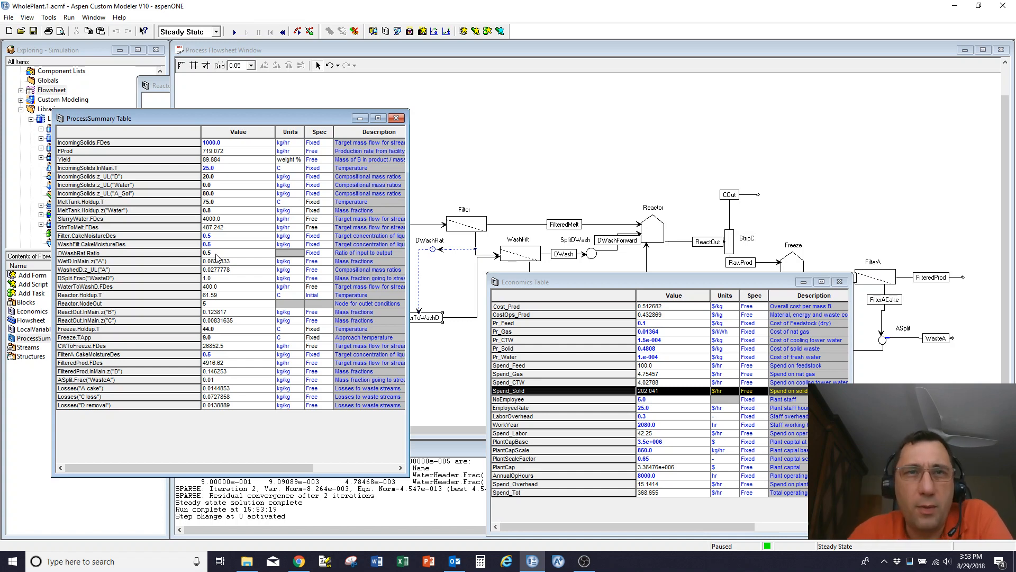
{"action": "left_click", "coordinate": [235, 32]}
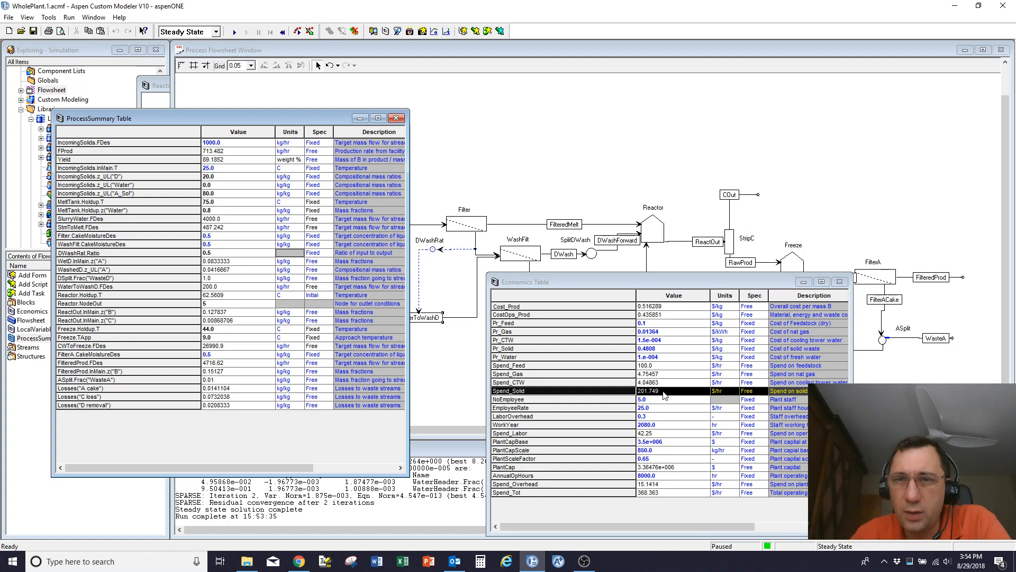
Close the ProcessSummary and Economics tables, and view the Reactor's Rxn profile plot once more before closing it
{"action": "left_click", "coordinate": [396, 117]}
{"action": "left_click", "coordinate": [839, 281]}
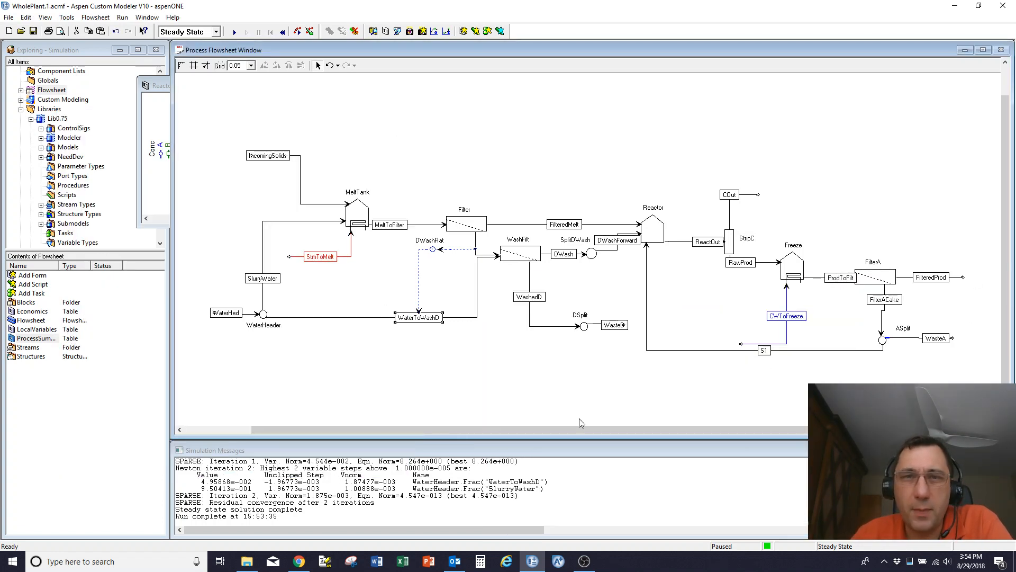
{"action": "left_click", "coordinate": [152, 120]}
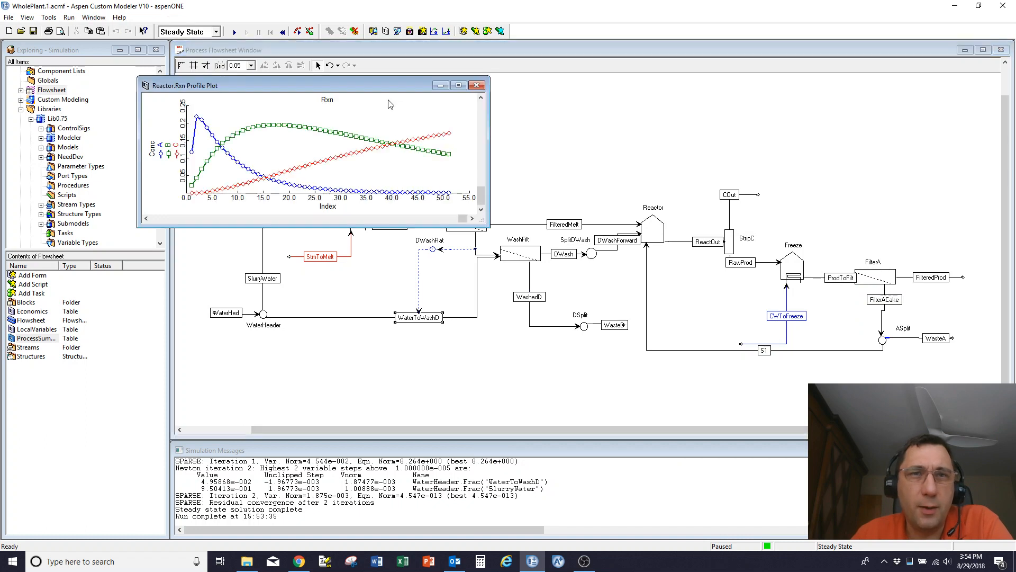
{"action": "left_click", "coordinate": [480, 86]}
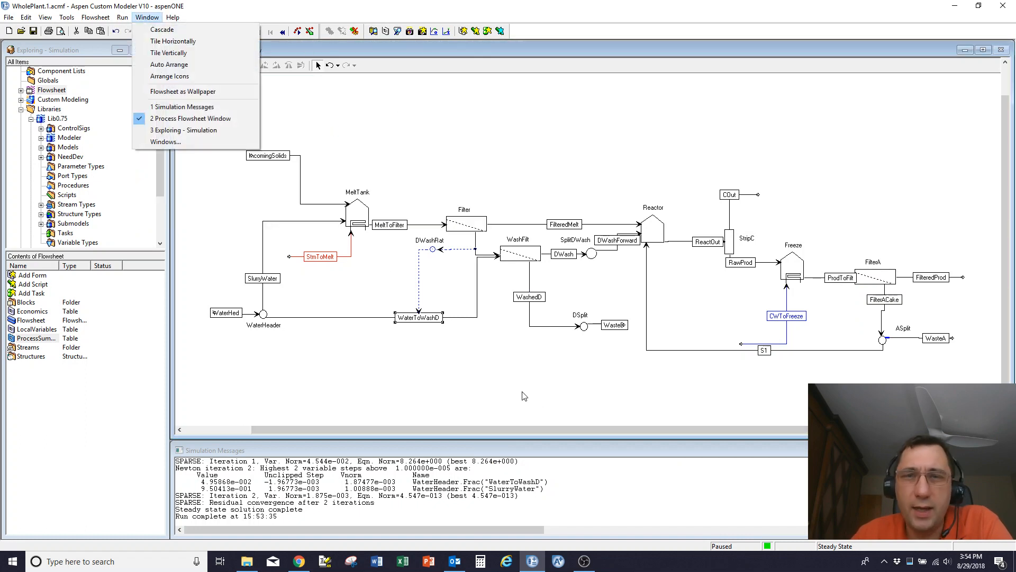
{"action": "left_click", "coordinate": [535, 404]}
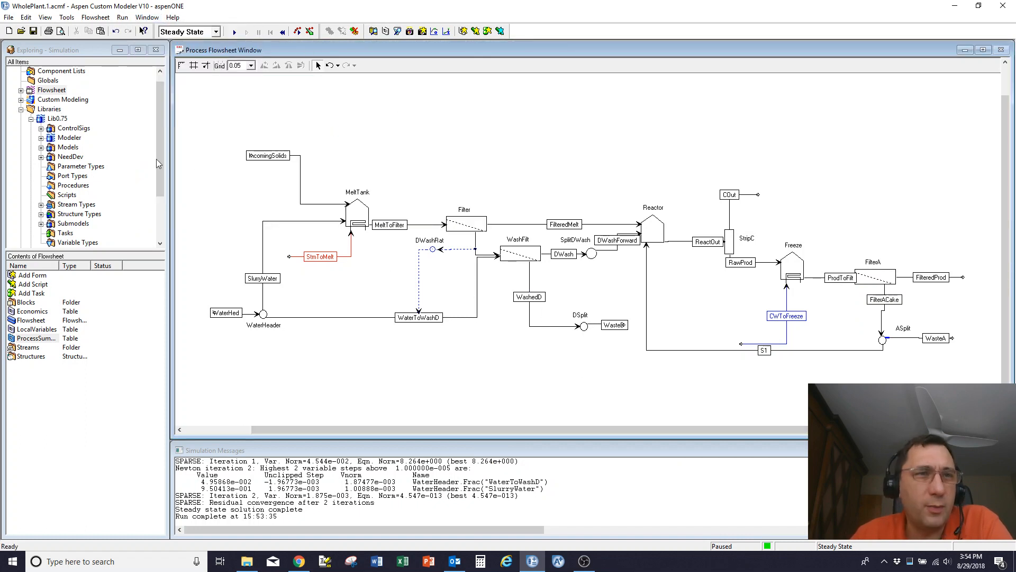
{"action": "left_click_drag", "start_coordinate": [158, 160], "coordinate": [161, 180]}
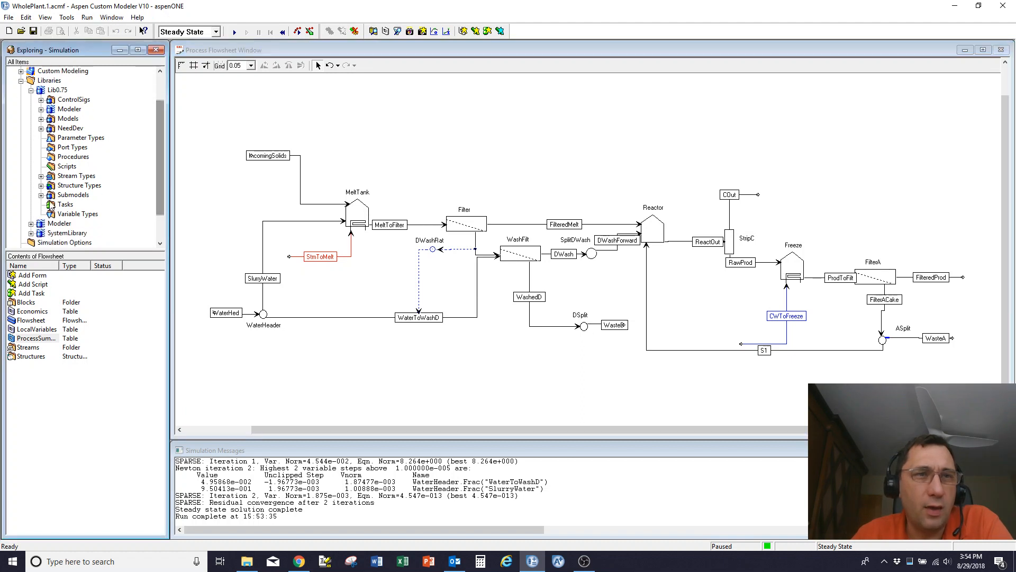
Add a BaseStrm stream from DSplit's OutOther port, ending unconnected in the empty area below the splitter
{"action": "left_click", "coordinate": [42, 176]}
{"action": "left_click", "coordinate": [84, 194]}
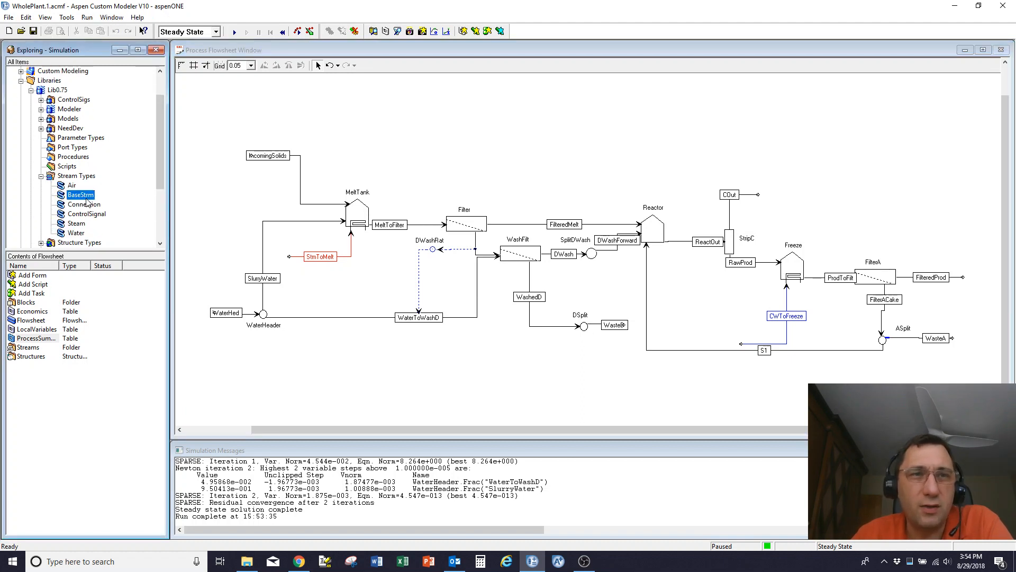
{"action": "left_click", "coordinate": [593, 331]}
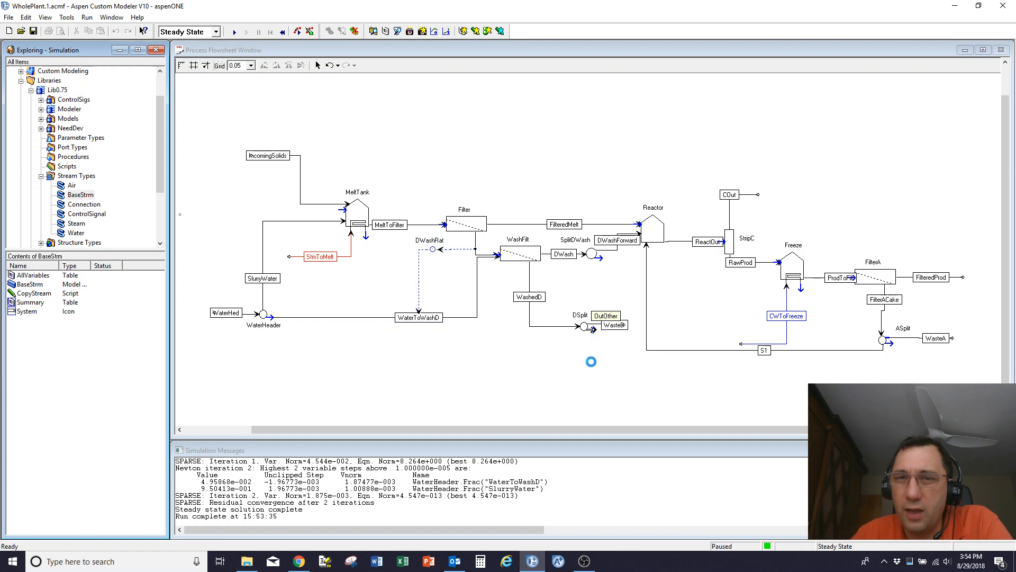
{"action": "left_click", "coordinate": [595, 379]}
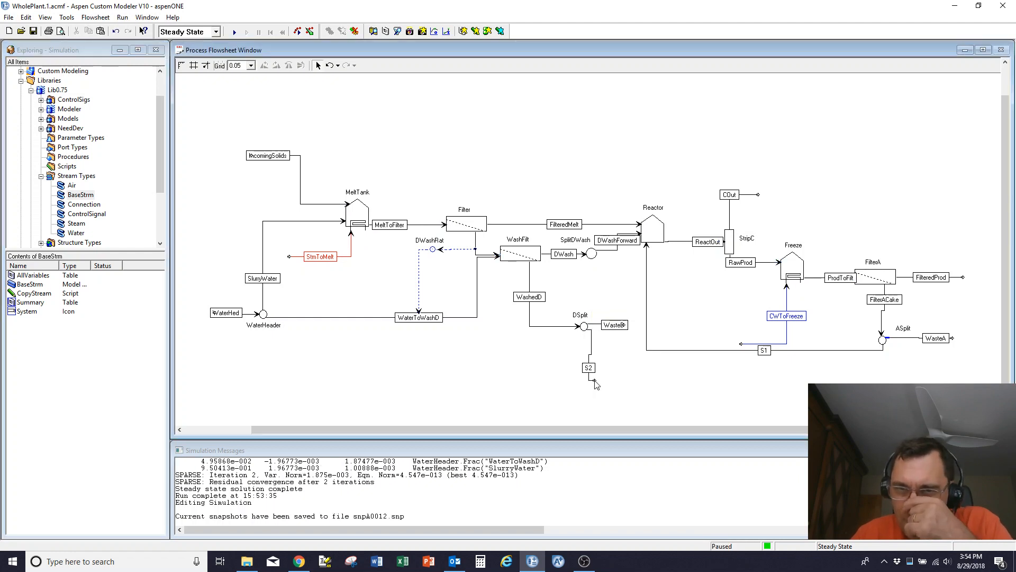
Set Frac("S2") to 1 in DSplit's summary table so all of the washed D leaves through the new stream
{"action": "double_click", "coordinate": [584, 326]}
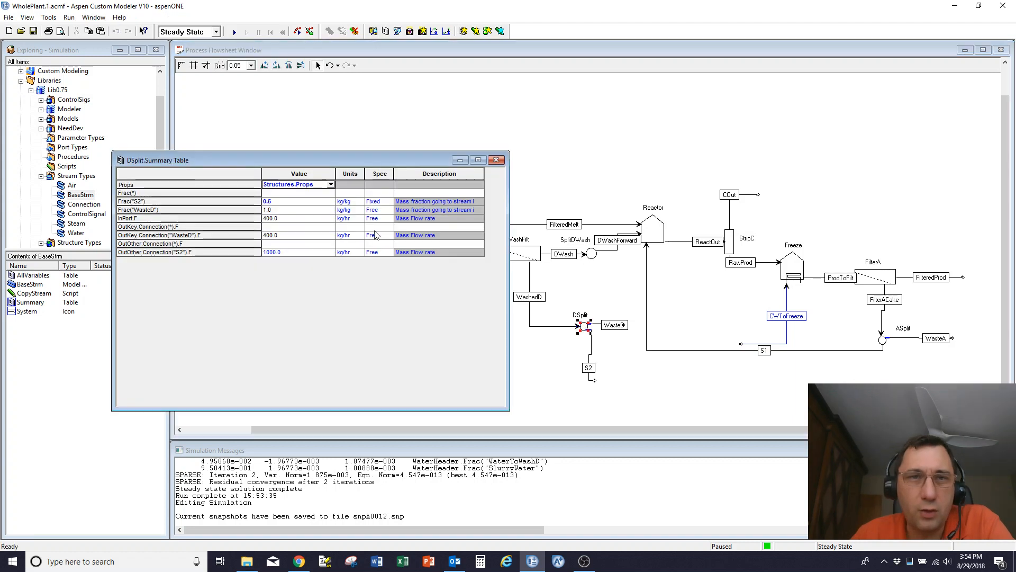
{"action": "left_click", "coordinate": [298, 202]}
{"action": "type", "text": "1"}
{"action": "key", "text": "Tab"}
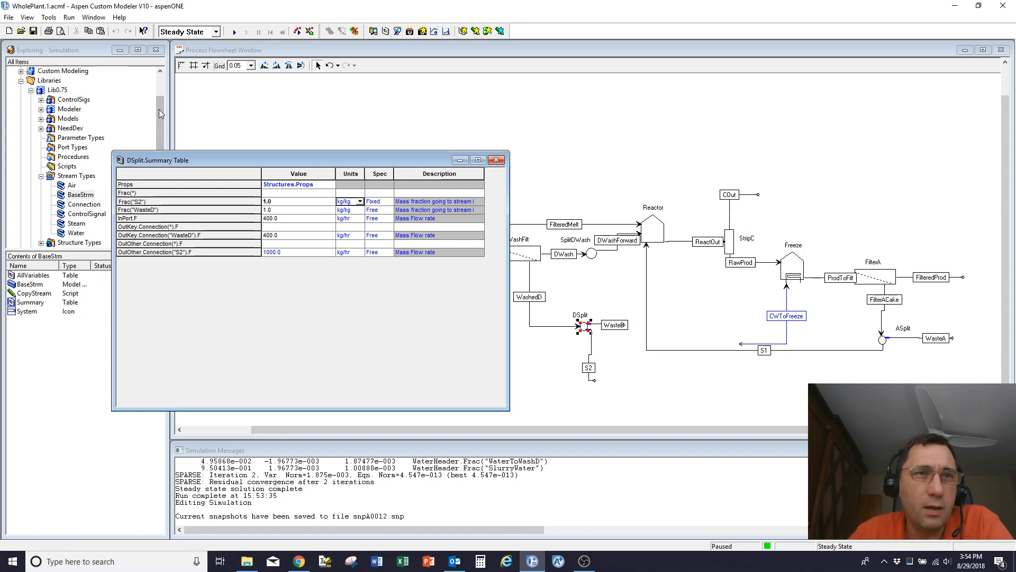
Show the flowsheet's ProcessSummary and Economics tables side by side and run the steady-state simulation
{"action": "left_click_drag", "start_coordinate": [159, 109], "coordinate": [160, 75]}
{"action": "left_click", "coordinate": [51, 99]}
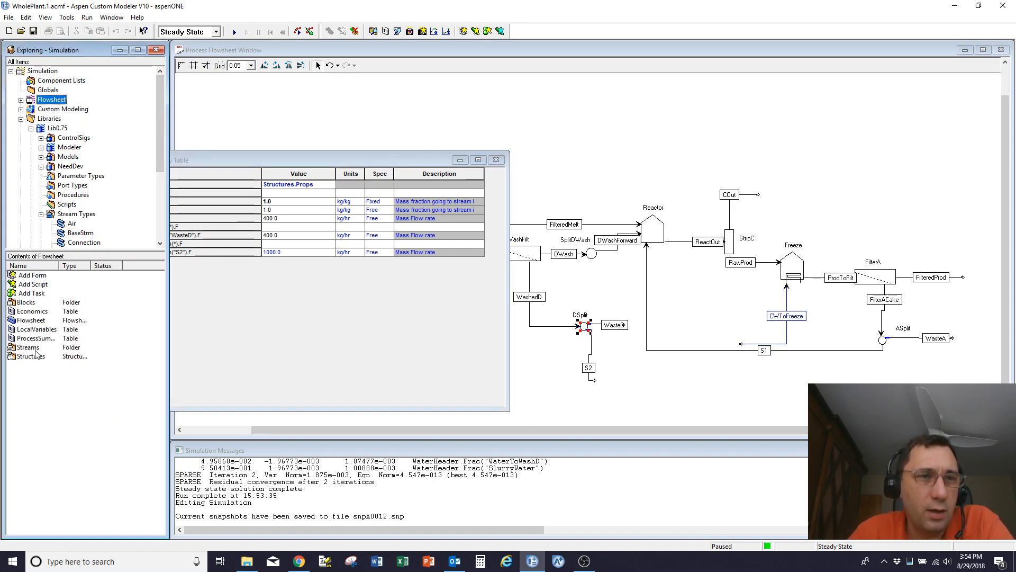
{"action": "double_click", "coordinate": [33, 338]}
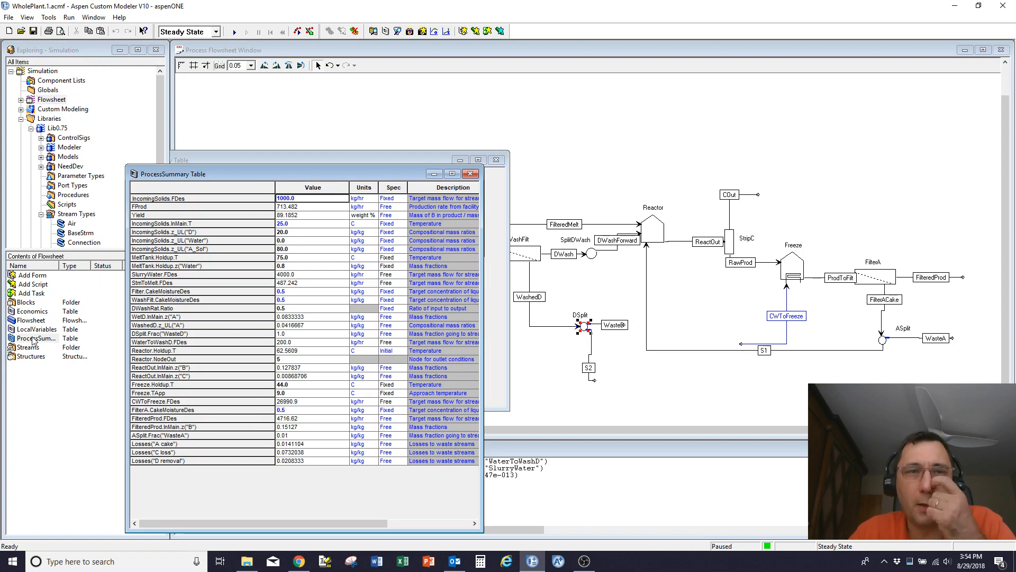
{"action": "double_click", "coordinate": [40, 312]}
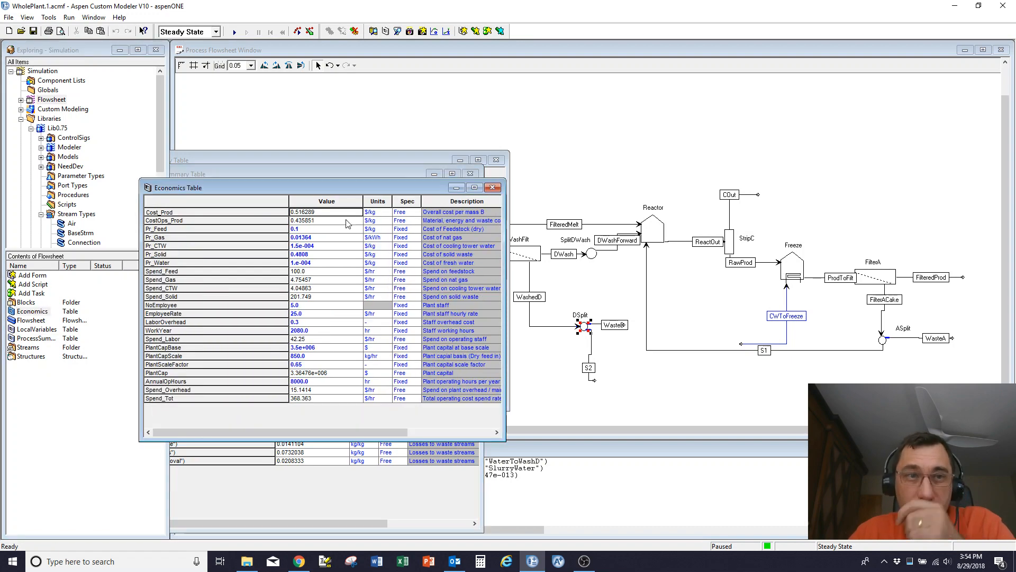
{"action": "left_click_drag", "start_coordinate": [488, 207], "coordinate": [488, 159]}
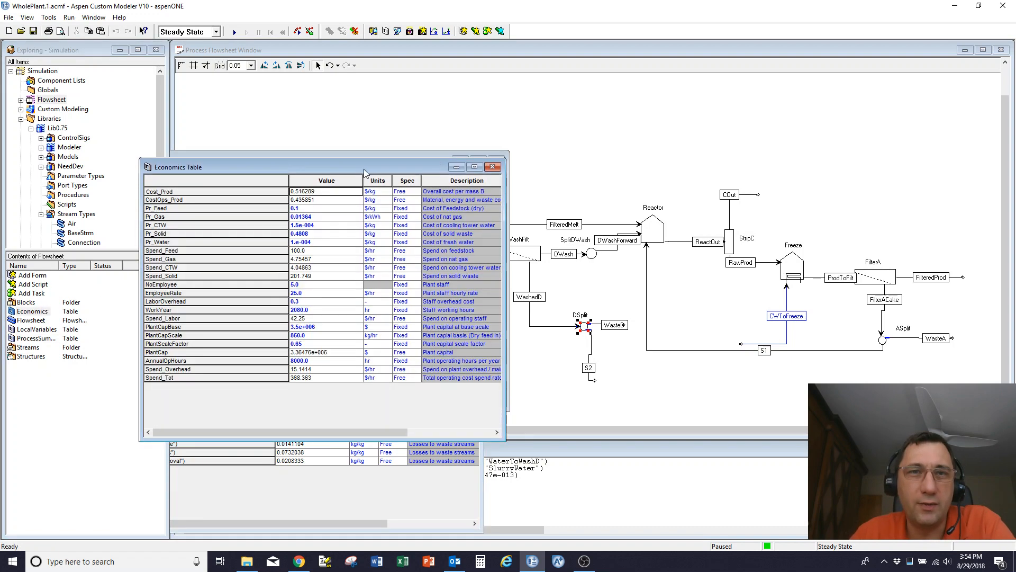
{"action": "left_click_drag", "start_coordinate": [367, 167], "coordinate": [618, 204]}
{"action": "left_click", "coordinate": [324, 174]}
{"action": "left_click", "coordinate": [530, 207]}
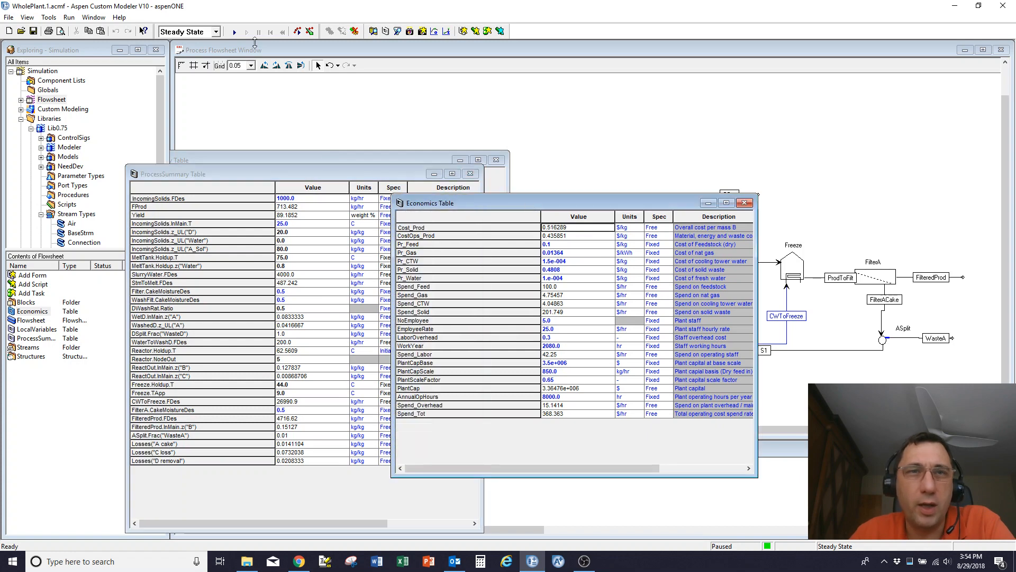
{"action": "left_click", "coordinate": [233, 32]}
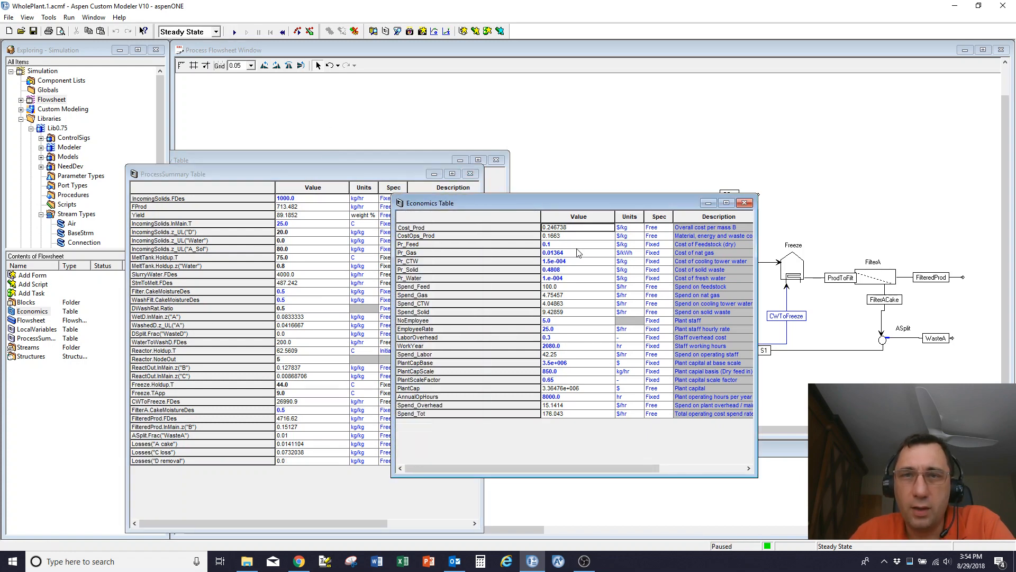